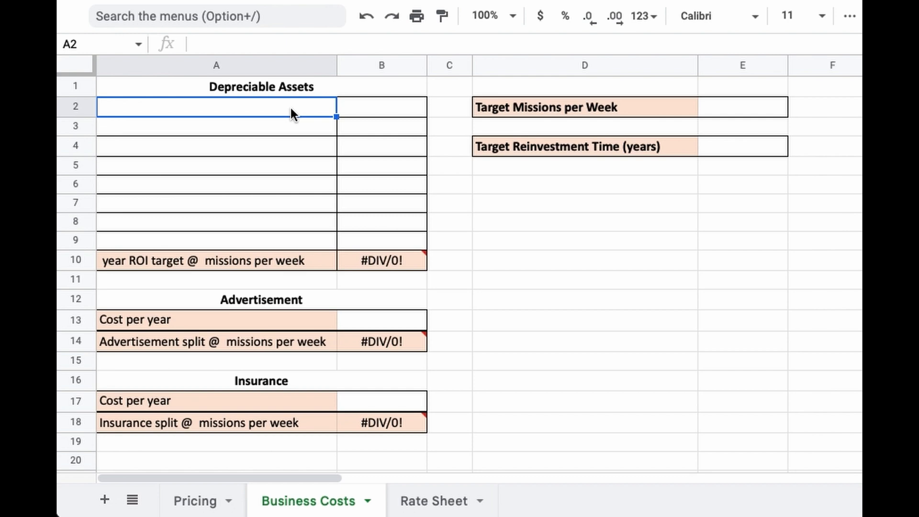
- Enter the first two depreciable assets with their costs: M2EA at 7000 and P4Pv2 at 1200
{"action": "type", "text": "M2EA"}
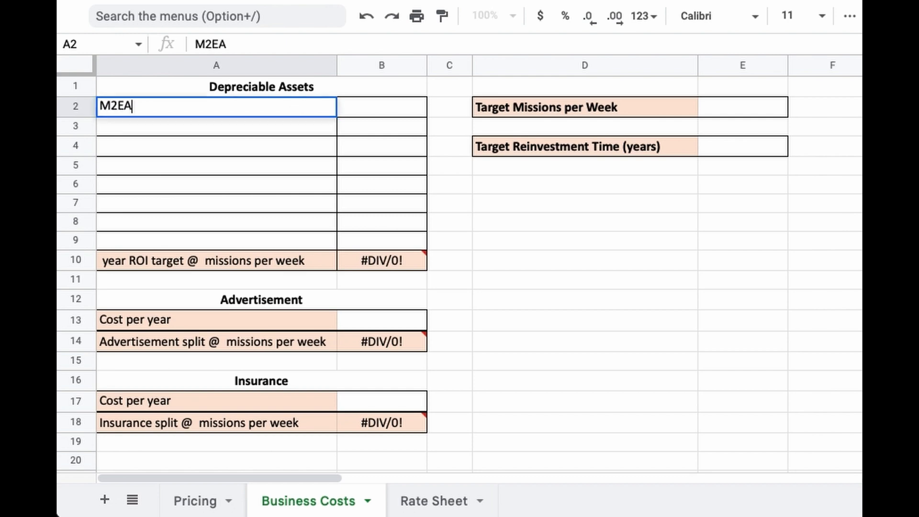
{"action": "key", "text": "Tab"}
{"action": "type", "text": "7000"}
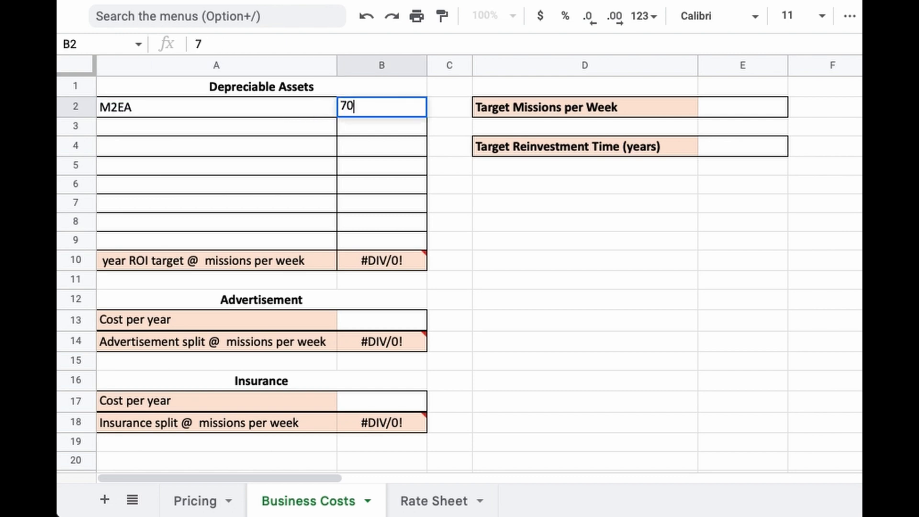
{"action": "key", "text": "Down"}
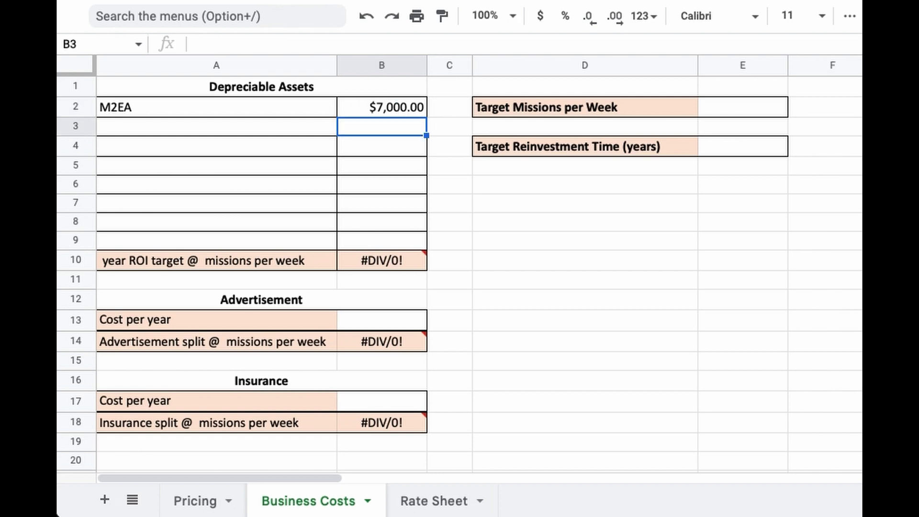
{"action": "key", "text": "Left"}
{"action": "type", "text": "P"}
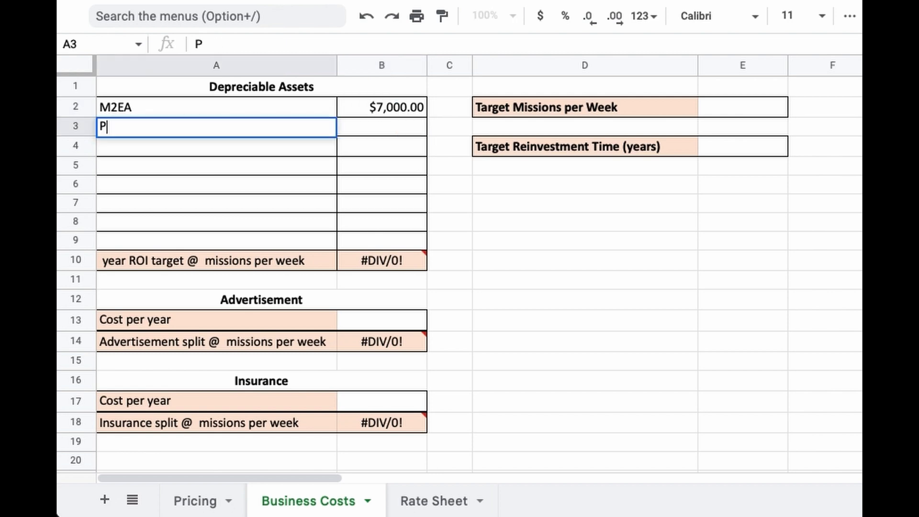
{"action": "type", "text": "4Pv2"}
{"action": "key", "text": "Tab"}
{"action": "type", "text": "1200"}
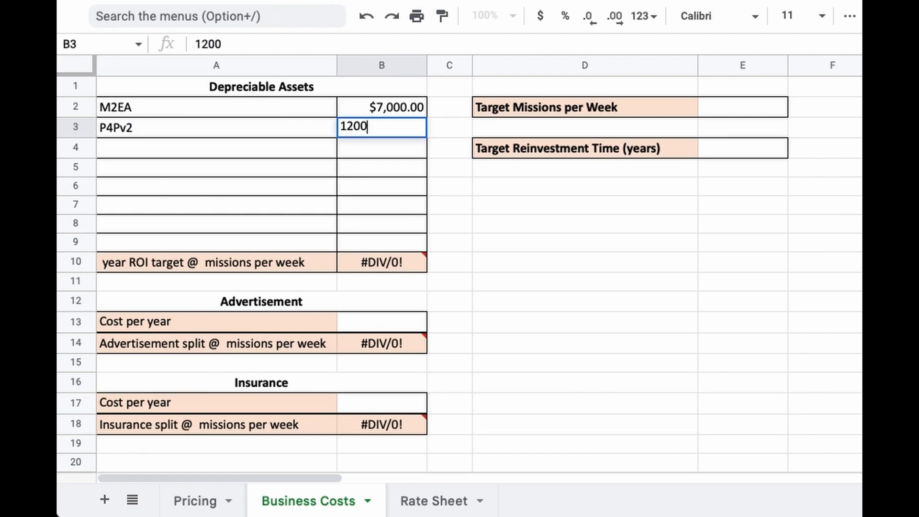
{"action": "key", "text": "Return"}
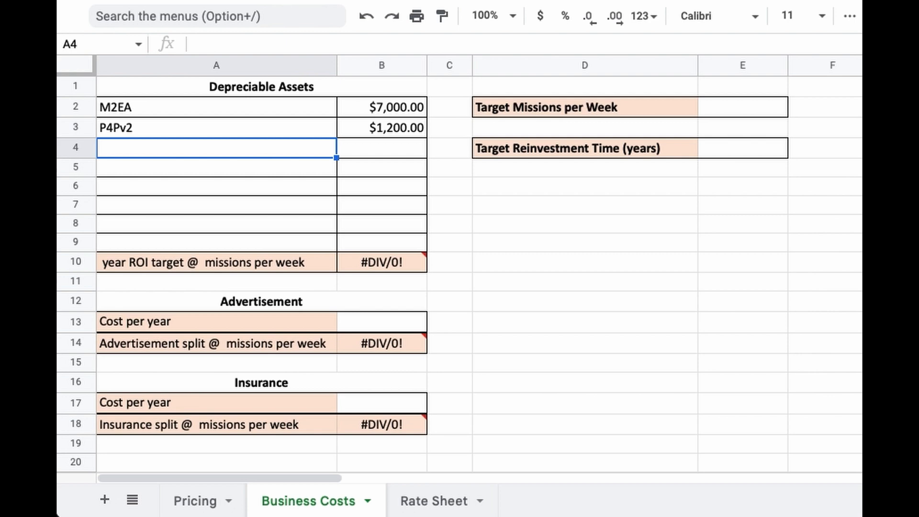
- Add MM2 at 500 and dSLR at 1200 as the next two depreciable assets
{"action": "type", "text": "MM2"}
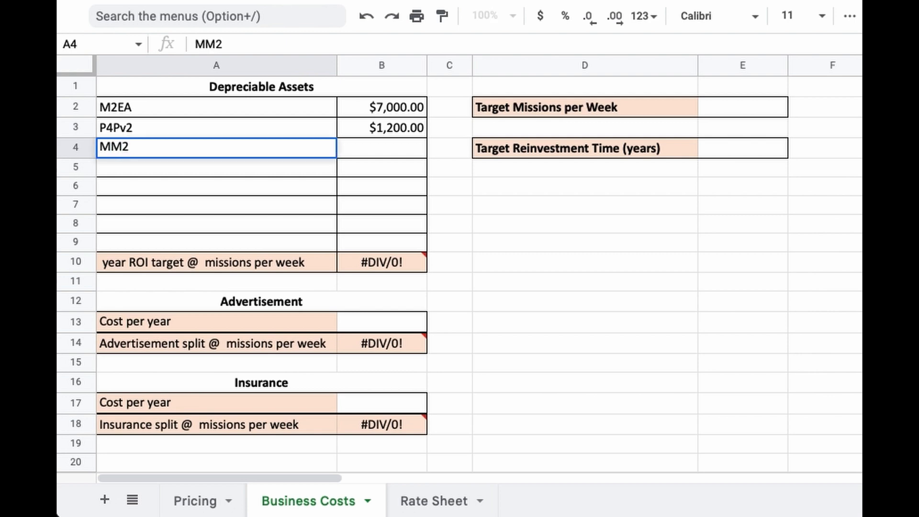
{"action": "key", "text": "Tab"}
{"action": "type", "text": "500"}
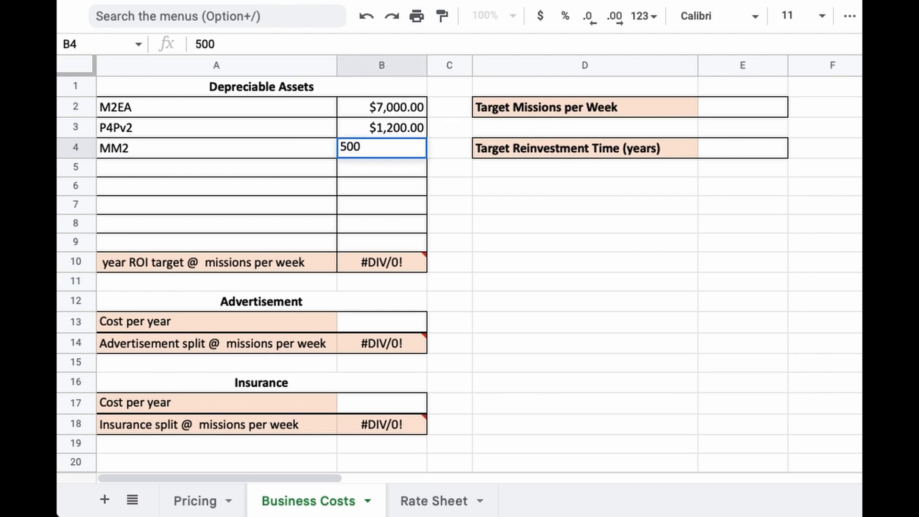
{"action": "key", "text": "Return"}
{"action": "type", "text": "dSLR"}
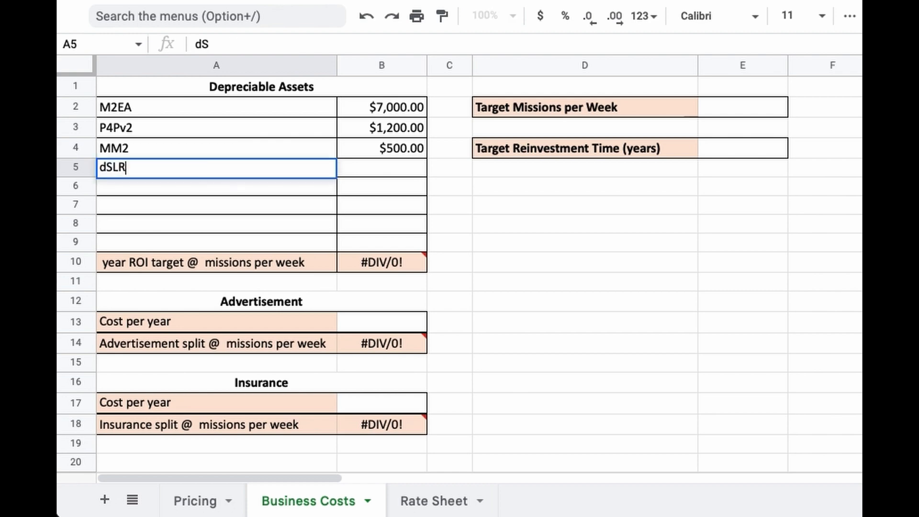
{"action": "key", "text": "Tab"}
{"action": "type", "text": "1200"}
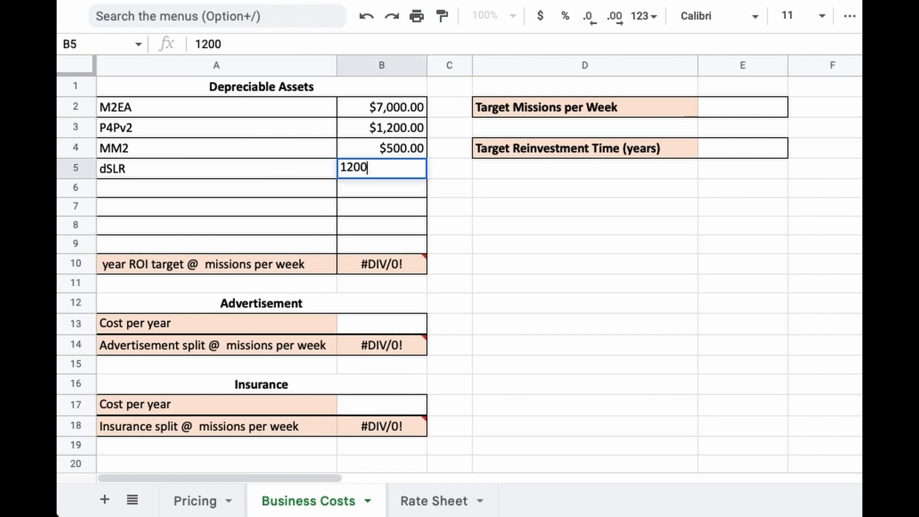
{"action": "key", "text": "Return"}
- Add 360 Cam at 400 as the fifth depreciable asset
{"action": "type", "text": "36"}
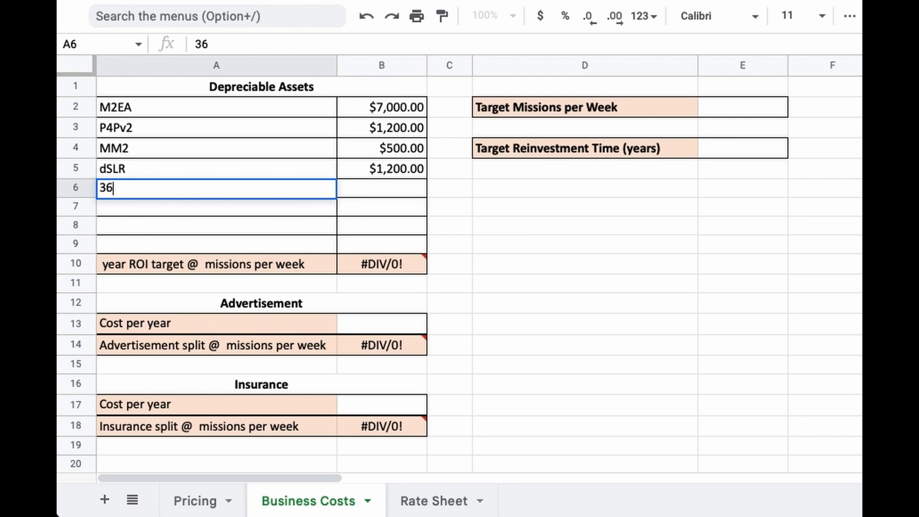
{"action": "type", "text": "0 Cam"}
{"action": "key", "text": "Tab"}
{"action": "type", "text": "400"}
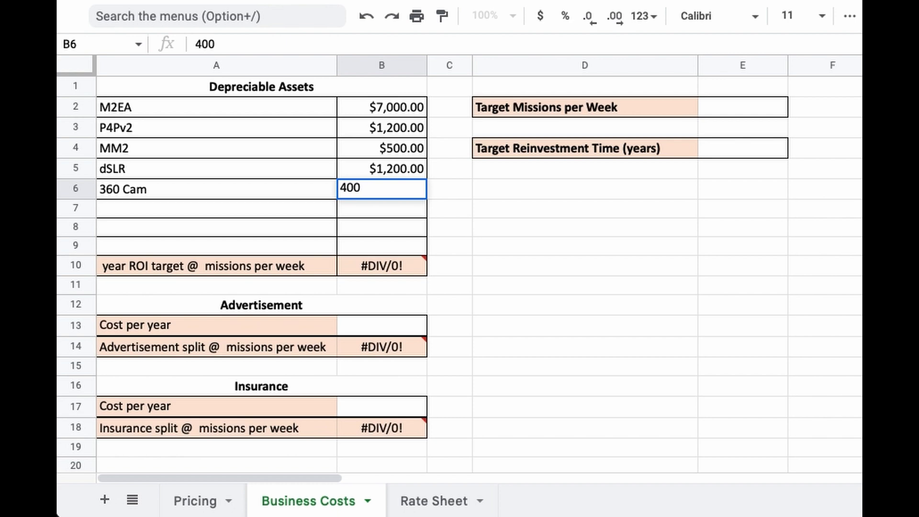
{"action": "key", "text": "Return"}
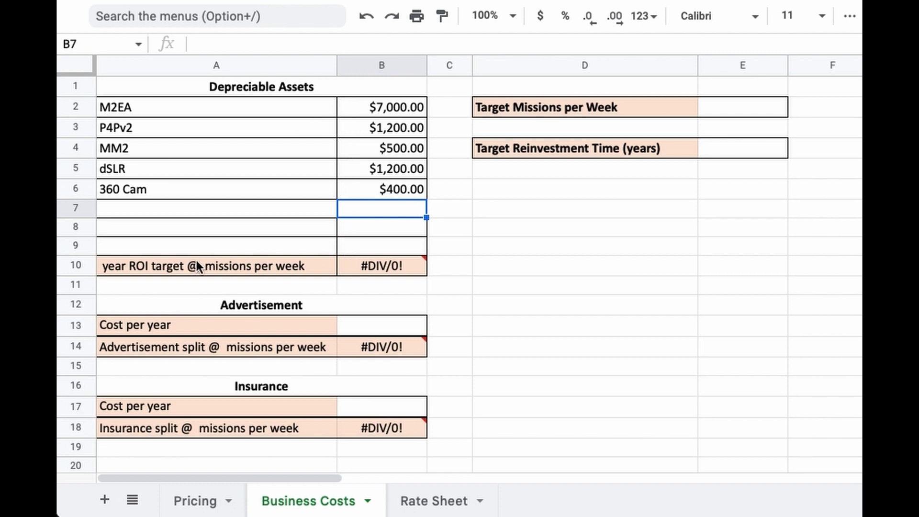
- Examine the asset list, the empty cost and target cells, and the formula behind the ROI target amount
{"action": "mouse_move", "coordinate": [341, 274]}
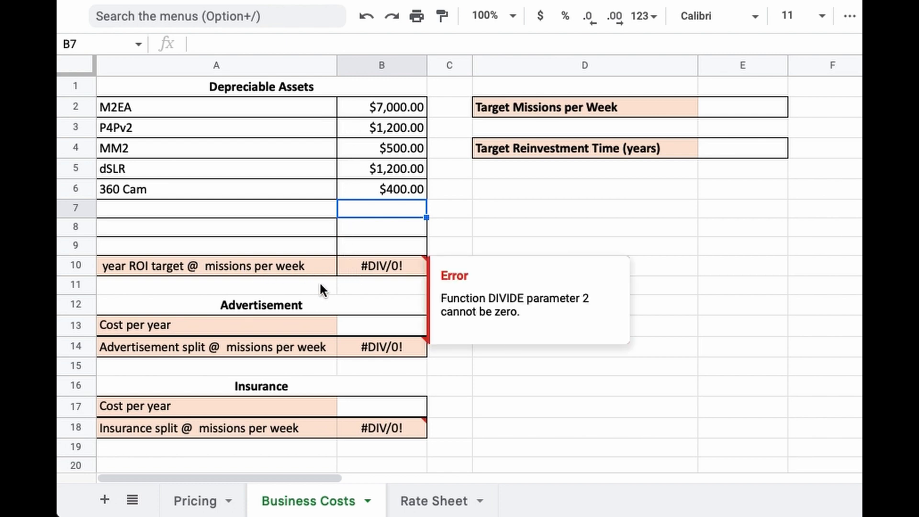
{"action": "mouse_move", "coordinate": [373, 346]}
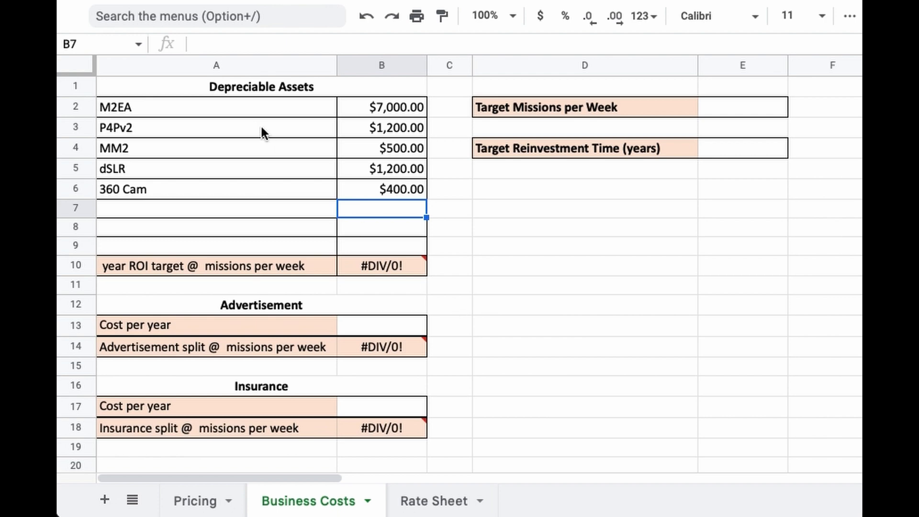
{"action": "left_click_drag", "start_coordinate": [256, 115], "coordinate": [364, 230]}
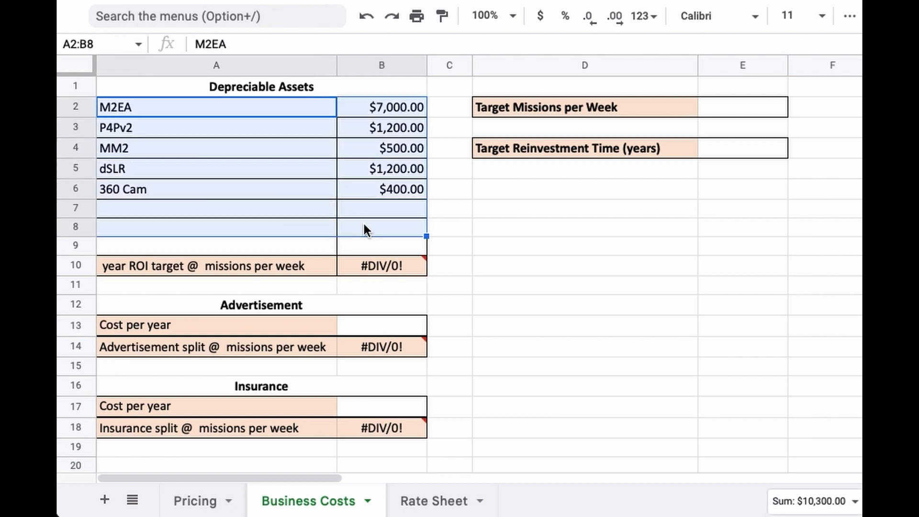
{"action": "left_click", "coordinate": [389, 325]}
{"action": "left_click", "coordinate": [390, 401]}
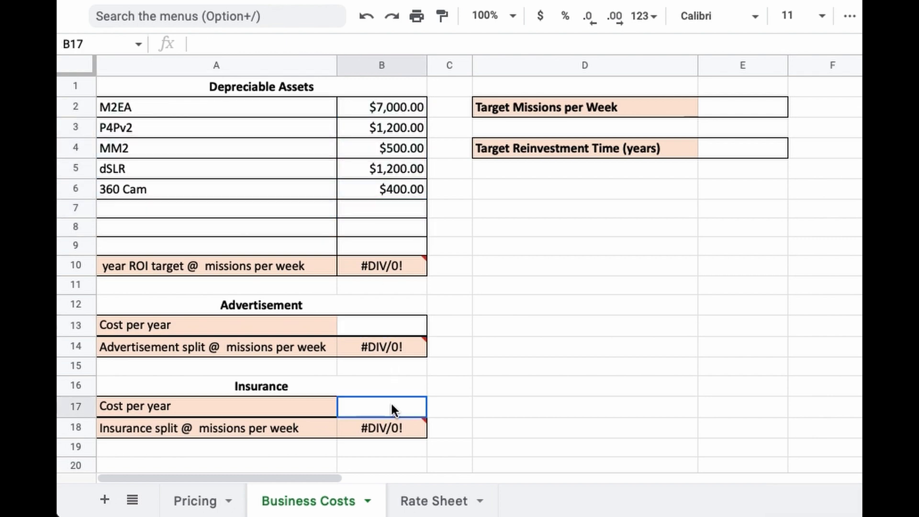
{"action": "left_click", "coordinate": [720, 110]}
{"action": "left_click", "coordinate": [703, 149]}
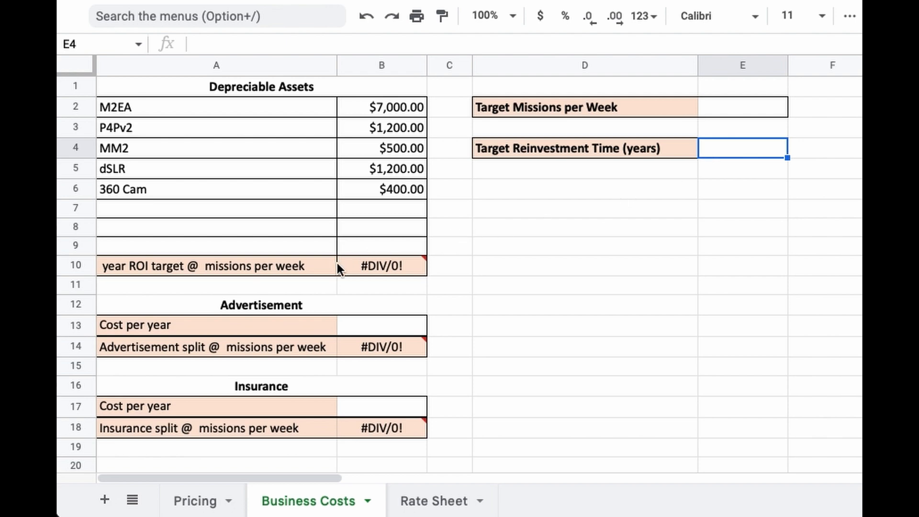
{"action": "left_click", "coordinate": [381, 270]}
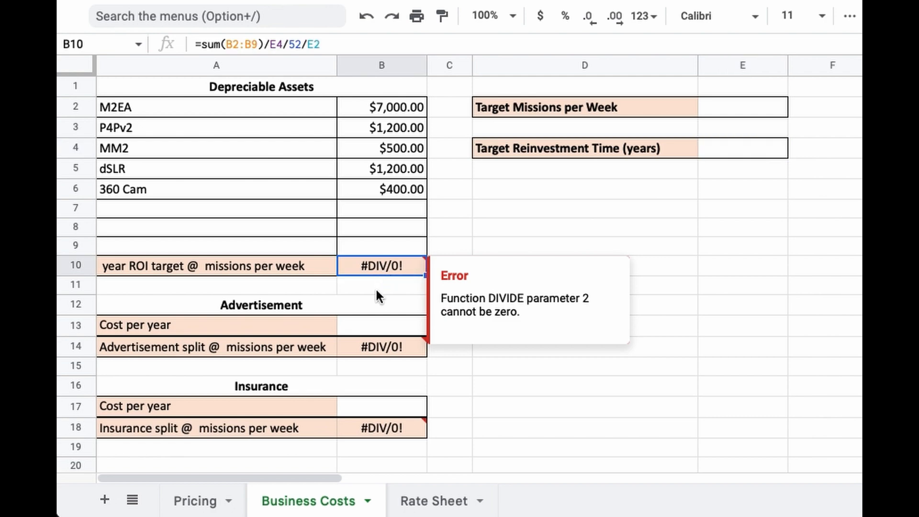
- Set the cost per year to 1000 for Advertisement and 250 for Insurance
{"action": "left_click", "coordinate": [367, 327]}
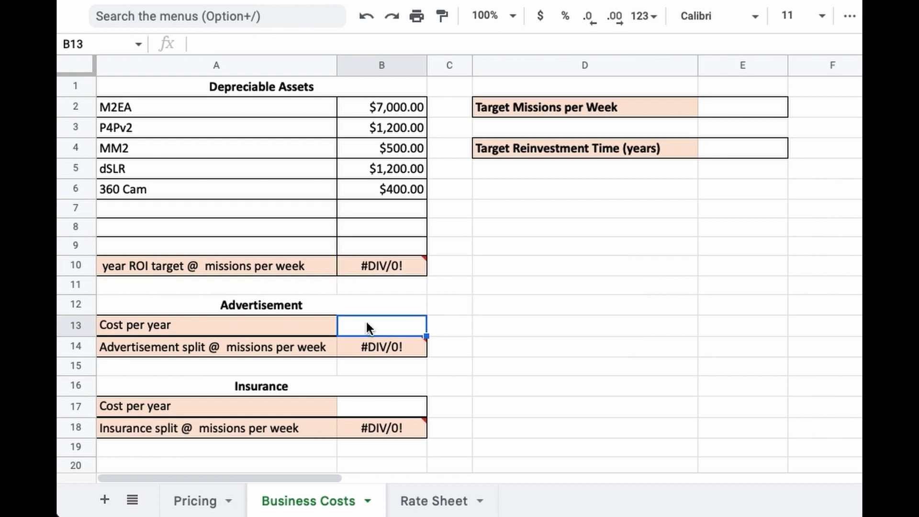
{"action": "type", "text": "1000"}
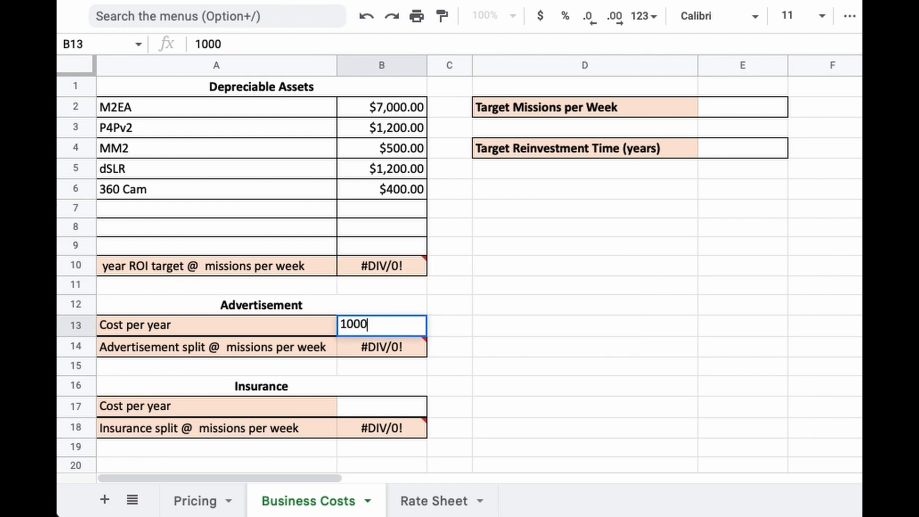
{"action": "key", "text": "Return"}
{"action": "key", "text": "Down"}
{"action": "key", "text": "Down"}
{"action": "key", "text": "Down"}
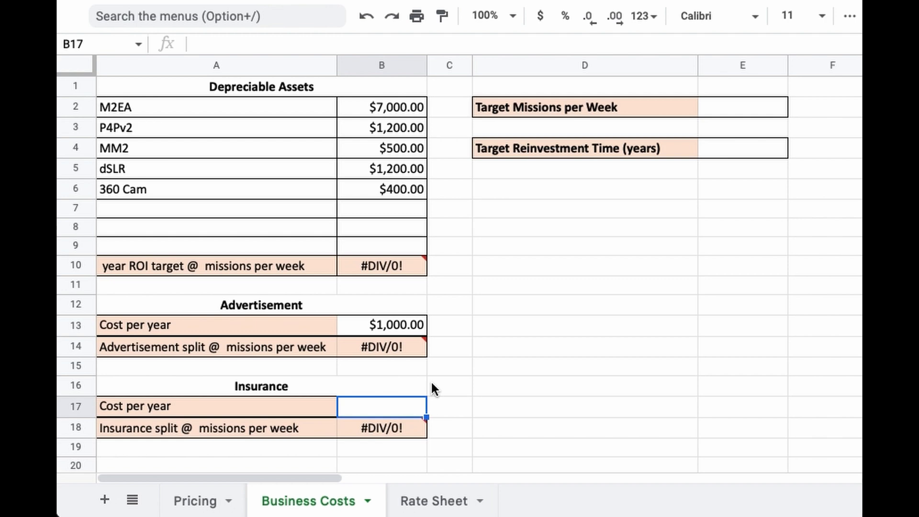
{"action": "type", "text": "250"}
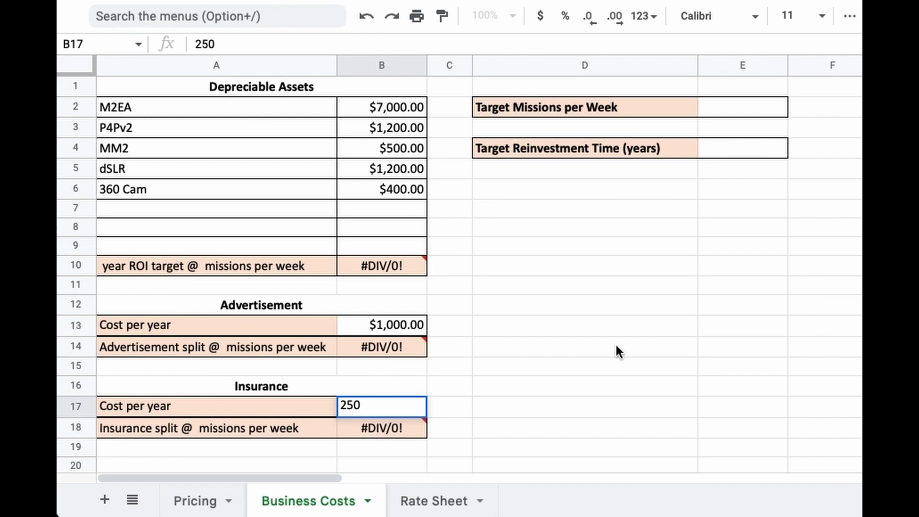
- Set Target Missions per Week to 2 and Target Reinvestment Time to 3 years
{"action": "left_click", "coordinate": [732, 111]}
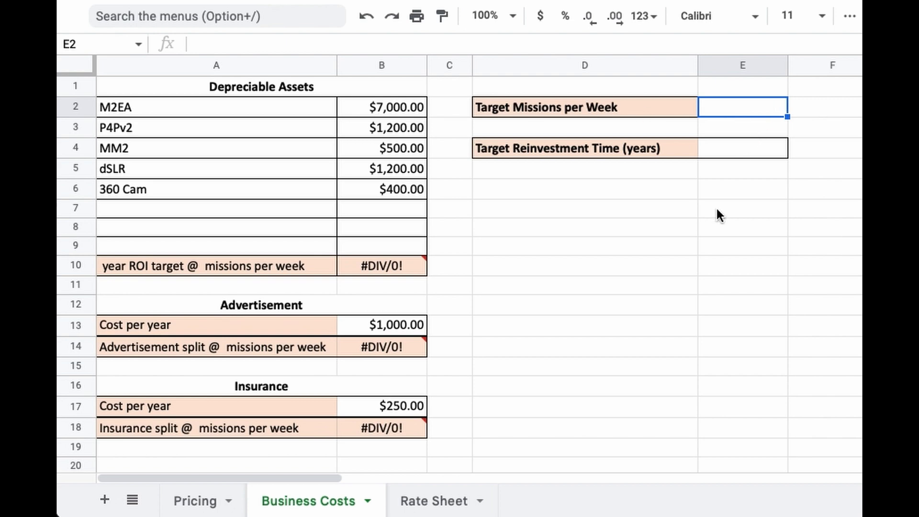
{"action": "type", "text": "2"}
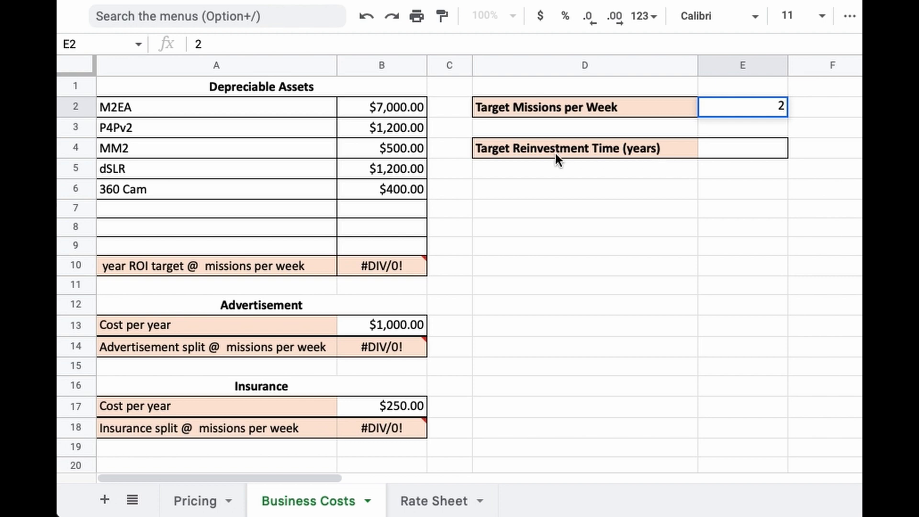
{"action": "left_click", "coordinate": [733, 149]}
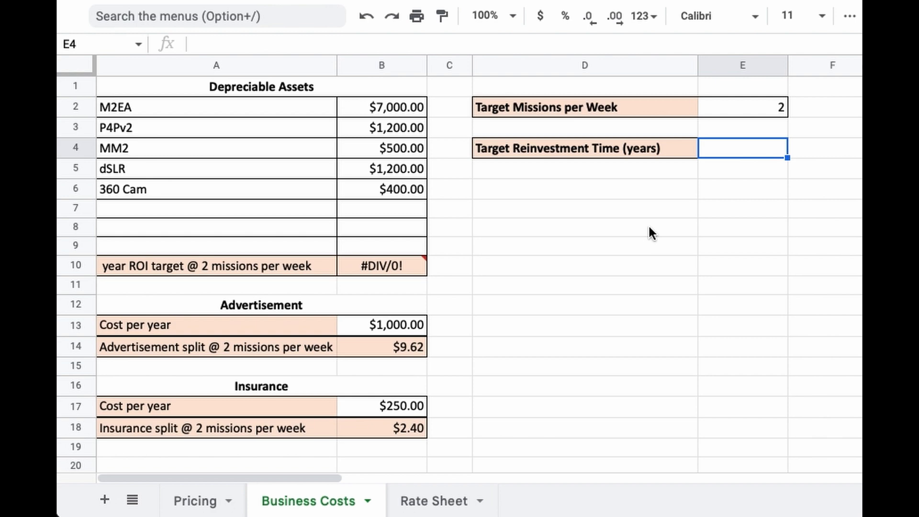
{"action": "left_click_drag", "start_coordinate": [256, 115], "coordinate": [250, 186]}
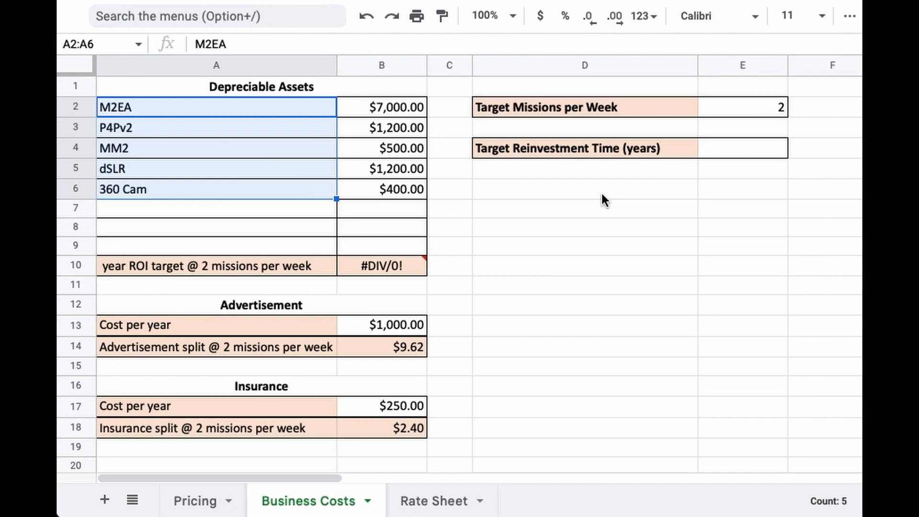
{"action": "left_click", "coordinate": [709, 148]}
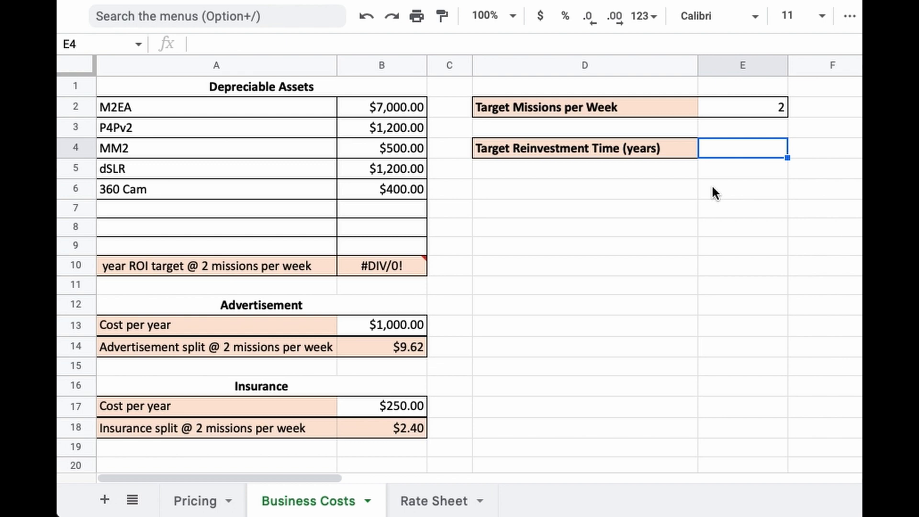
{"action": "type", "text": "3"}
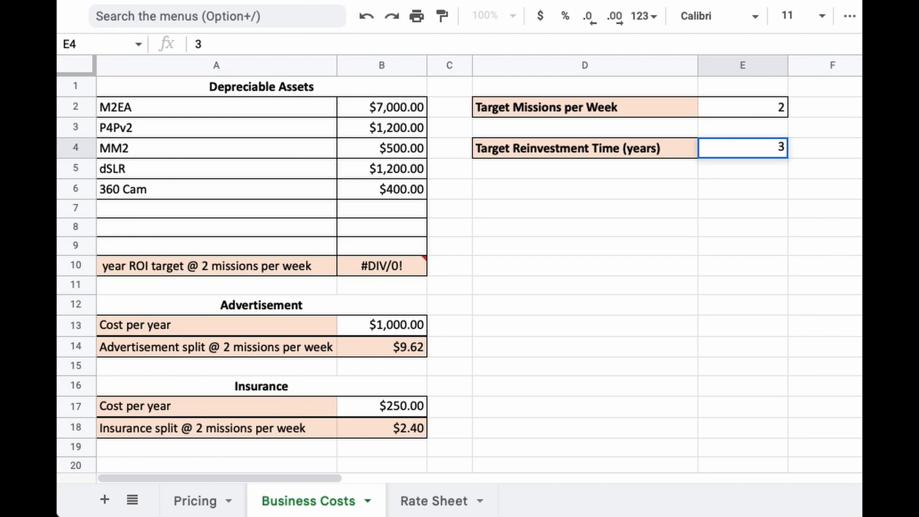
{"action": "key", "text": "Return"}
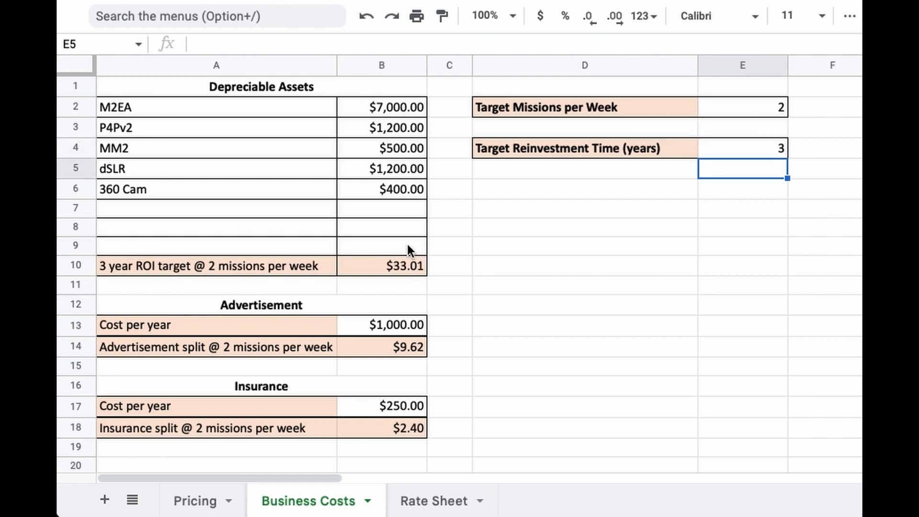
- Examine the labels and per-mission formulas for the ROI target, the advertisement split and the insurance split
{"action": "left_click", "coordinate": [379, 269]}
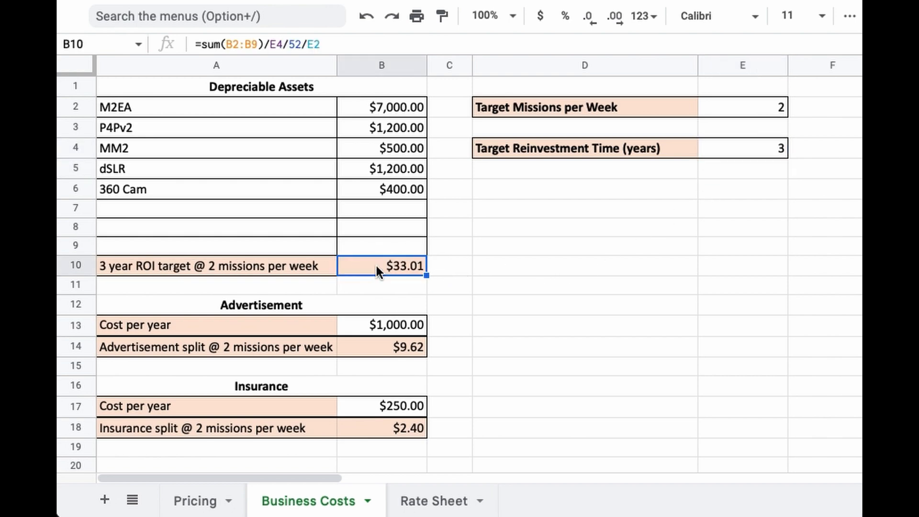
{"action": "left_click", "coordinate": [124, 267]}
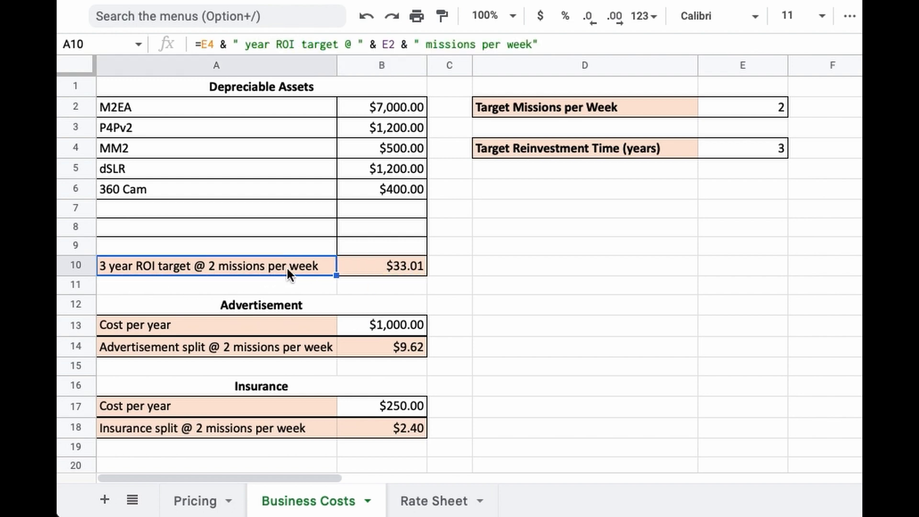
{"action": "left_click", "coordinate": [380, 265]}
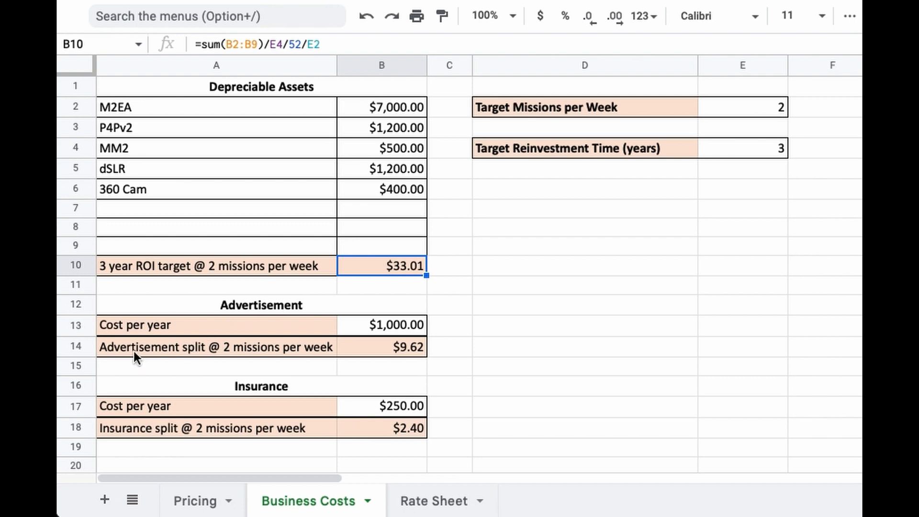
{"action": "left_click", "coordinate": [148, 353]}
{"action": "left_click", "coordinate": [363, 348]}
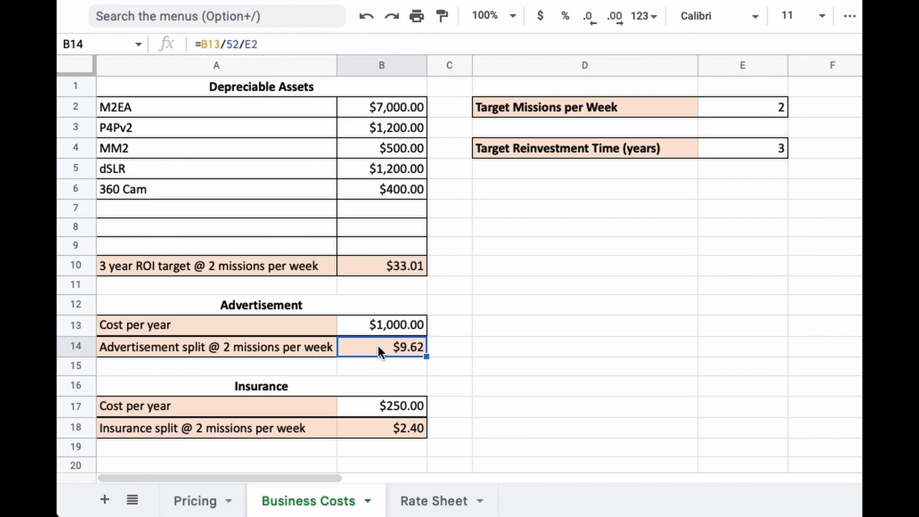
{"action": "left_click", "coordinate": [145, 429]}
{"action": "left_click", "coordinate": [355, 425]}
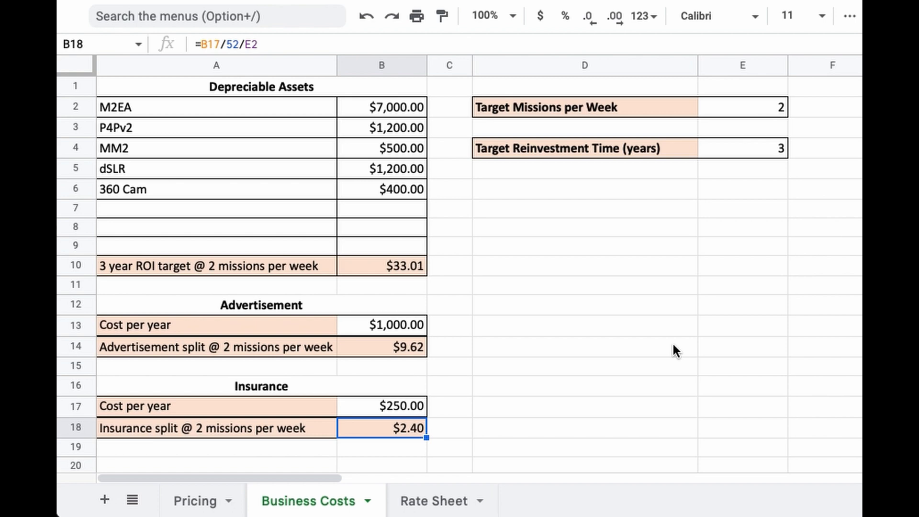
- Try 3 as the Target Missions per Week and check the ROI target, advertisement split and insurance split amounts
{"action": "left_click", "coordinate": [758, 111]}
{"action": "type", "text": "3"}
{"action": "key", "text": "Return"}
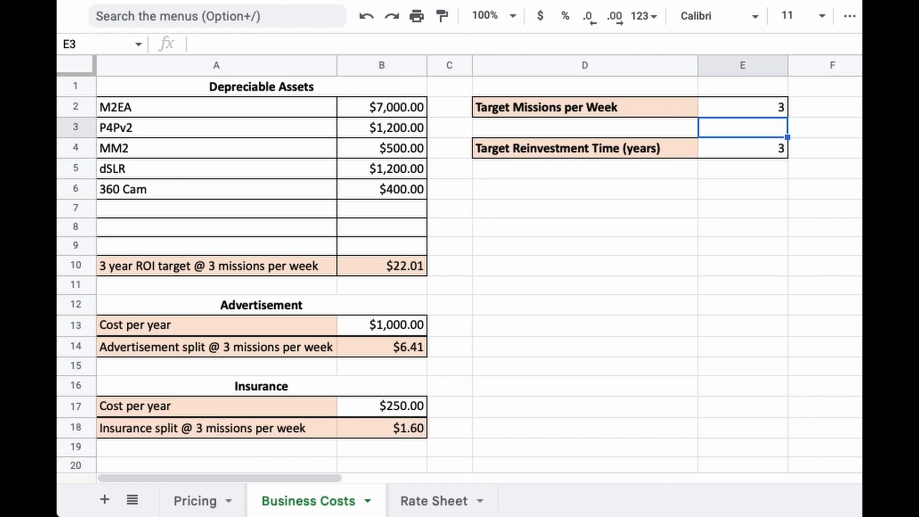
{"action": "left_click", "coordinate": [389, 261]}
{"action": "left_click", "coordinate": [388, 344]}
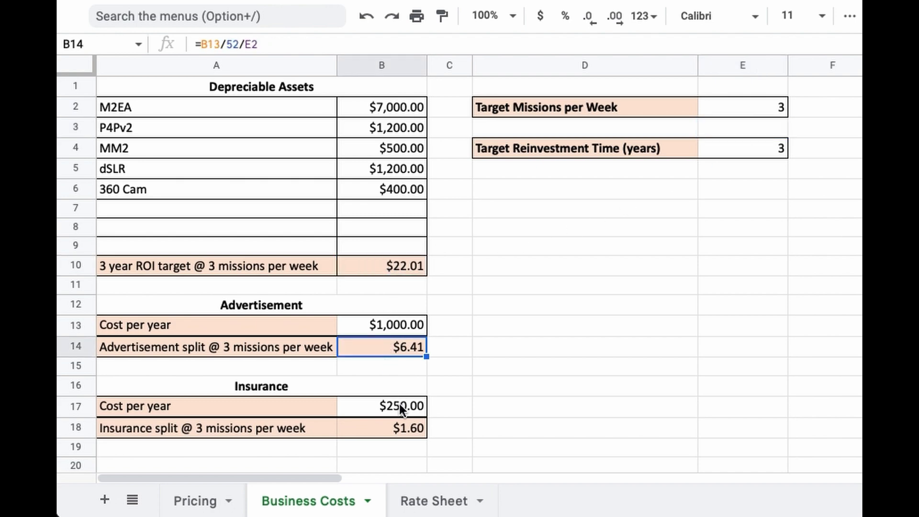
{"action": "left_click", "coordinate": [399, 428]}
- Set Target Missions per Week back to 2
{"action": "left_click", "coordinate": [772, 115]}
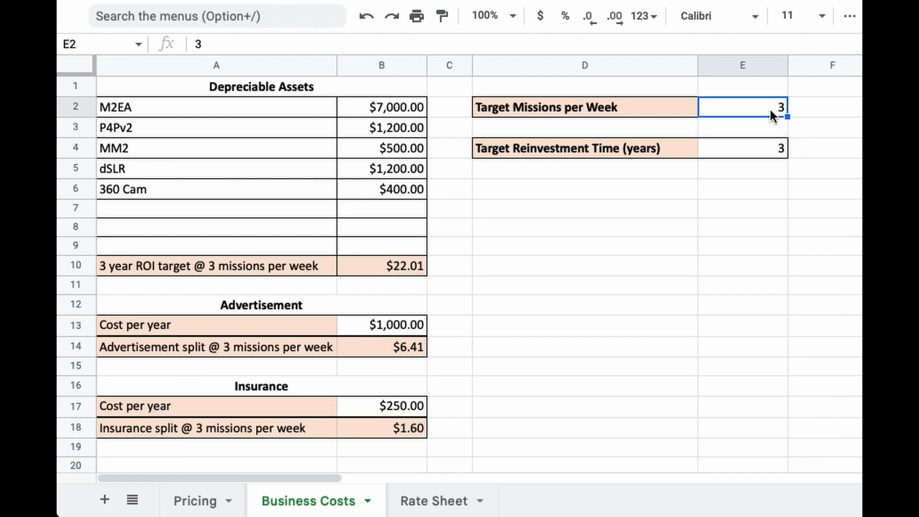
{"action": "type", "text": "2"}
{"action": "key", "text": "Return"}
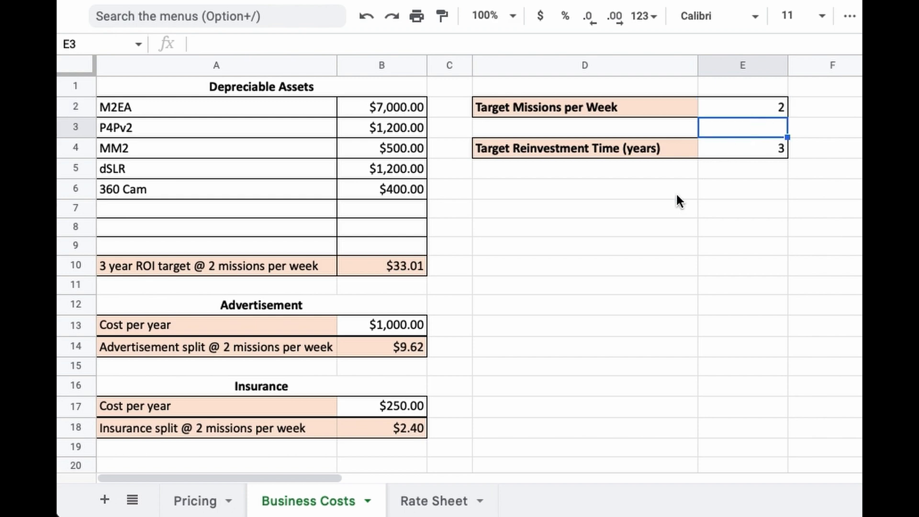
- On the Rate Sheet, review the mission sections and planning tasks, and set the Mission Planning rate to $35 per hour
{"action": "left_click", "coordinate": [429, 501]}
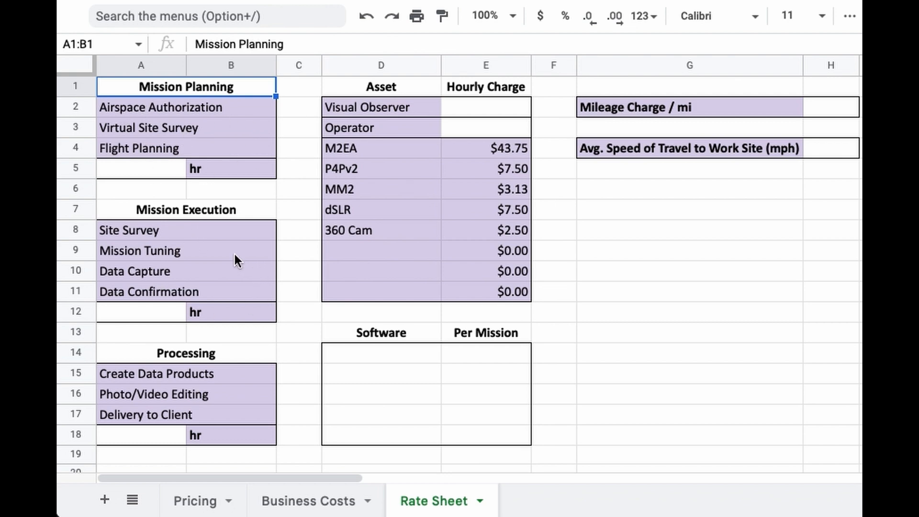
{"action": "left_click", "coordinate": [207, 208]}
{"action": "left_click", "coordinate": [206, 354]}
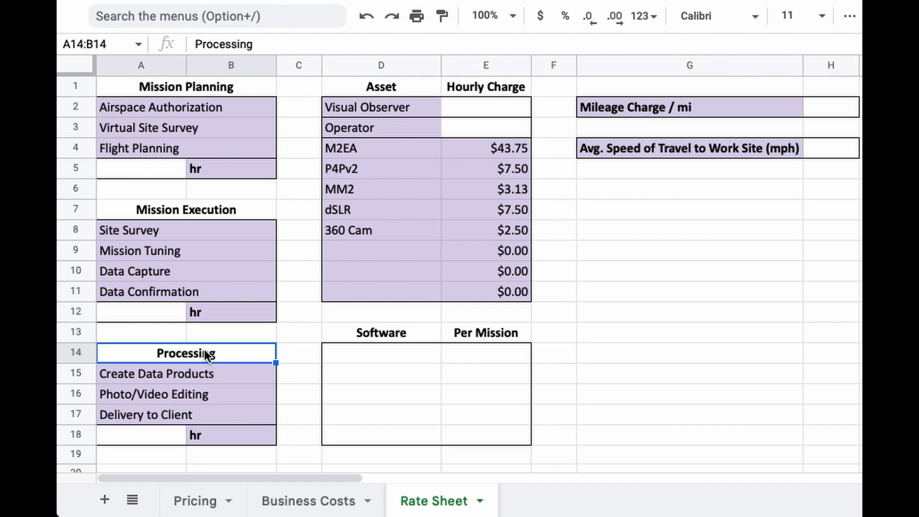
{"action": "left_click", "coordinate": [231, 91]}
{"action": "left_click", "coordinate": [176, 110]}
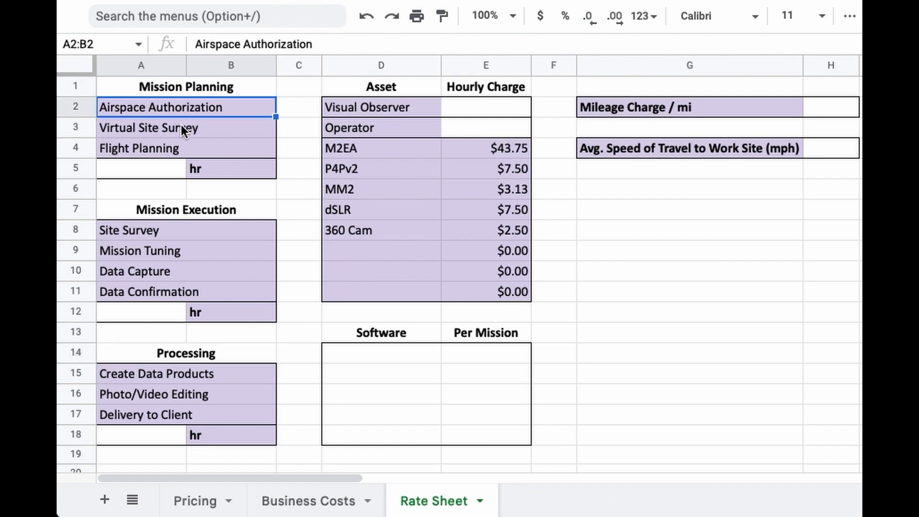
{"action": "left_click", "coordinate": [210, 134]}
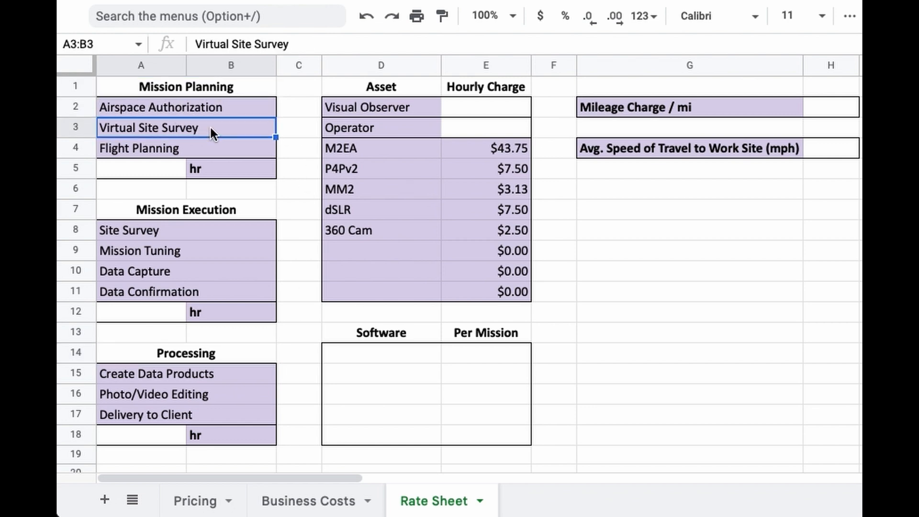
{"action": "left_click", "coordinate": [217, 151]}
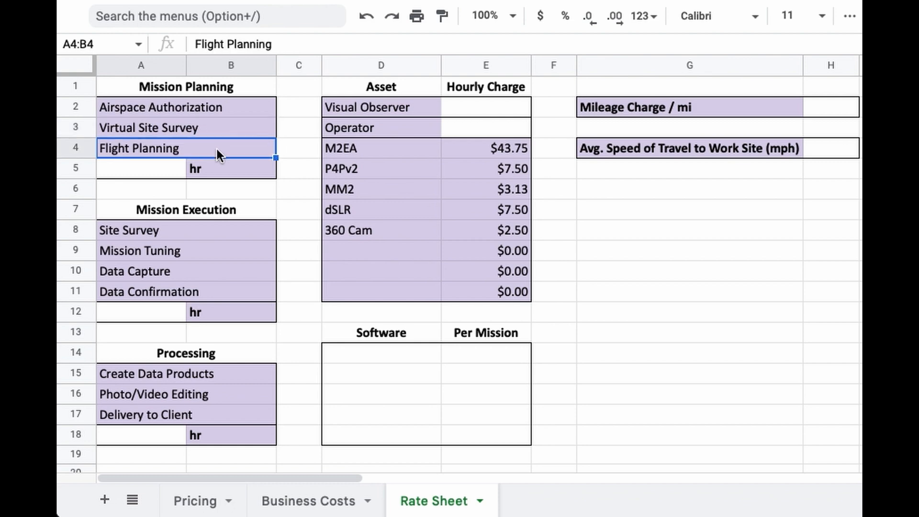
{"action": "left_click", "coordinate": [171, 174]}
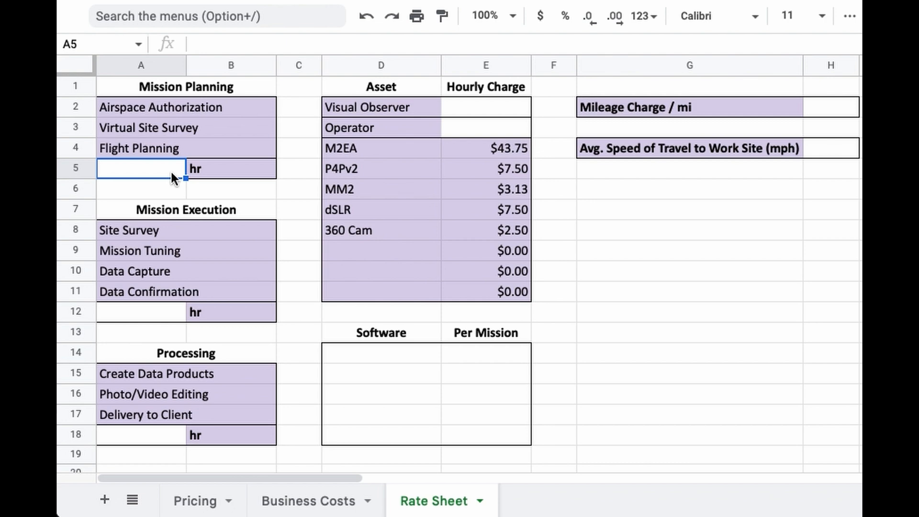
{"action": "type", "text": "35"}
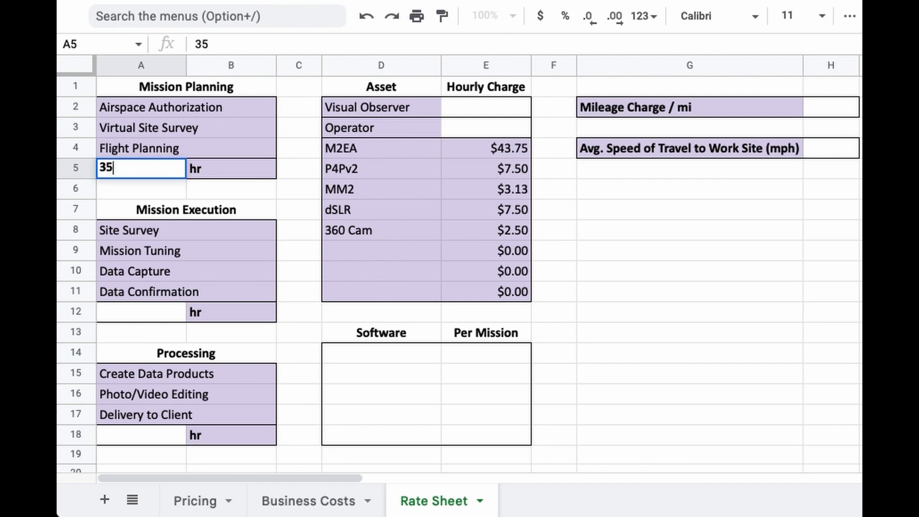
- Go through the Mission Execution tasks and set that section's rate to $50 per hour
{"action": "left_click", "coordinate": [166, 208]}
{"action": "left_click", "coordinate": [180, 230]}
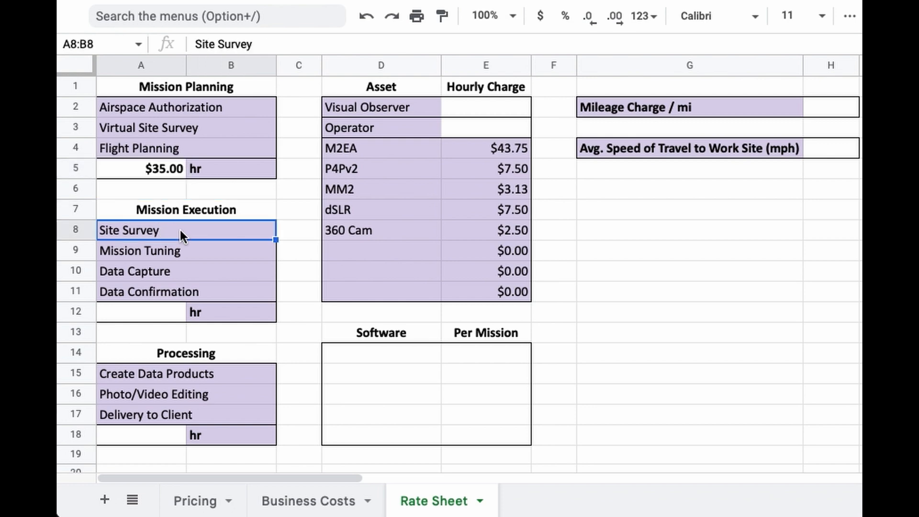
{"action": "left_click", "coordinate": [222, 252]}
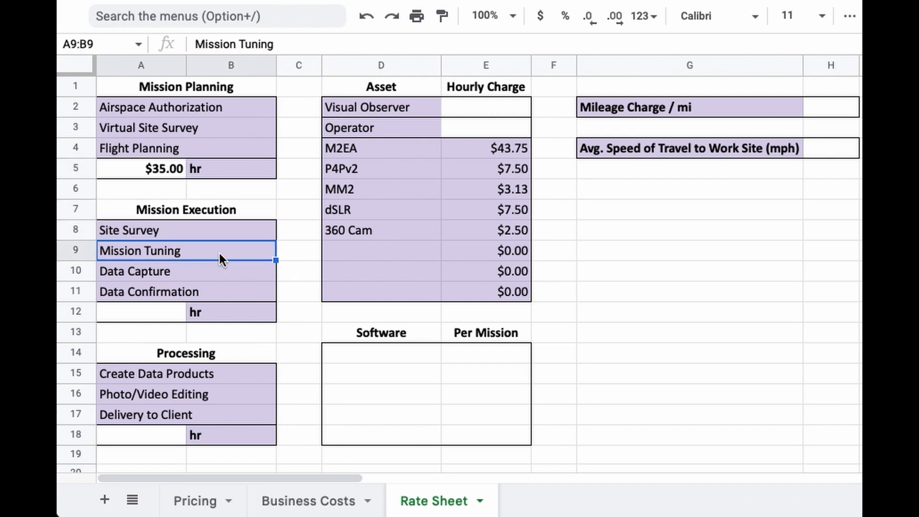
{"action": "left_click", "coordinate": [217, 274]}
{"action": "left_click", "coordinate": [217, 291]}
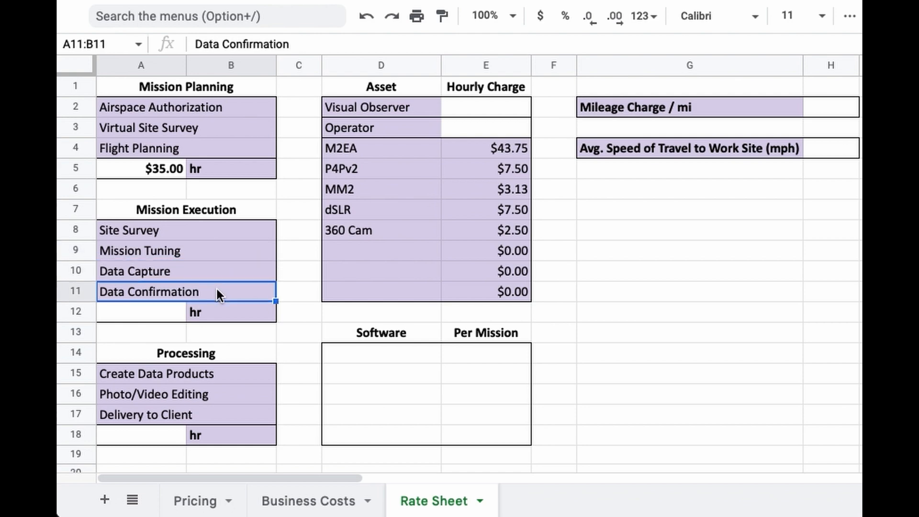
{"action": "left_click", "coordinate": [173, 312]}
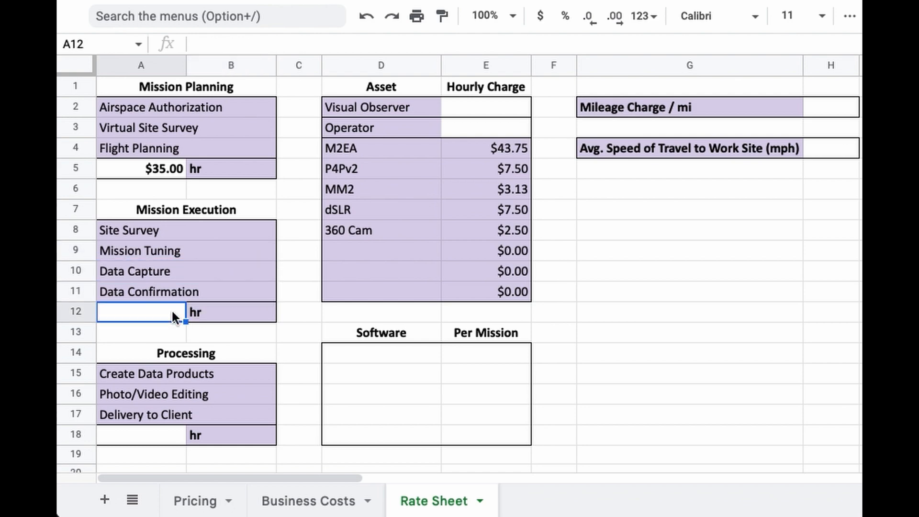
{"action": "type", "text": "50"}
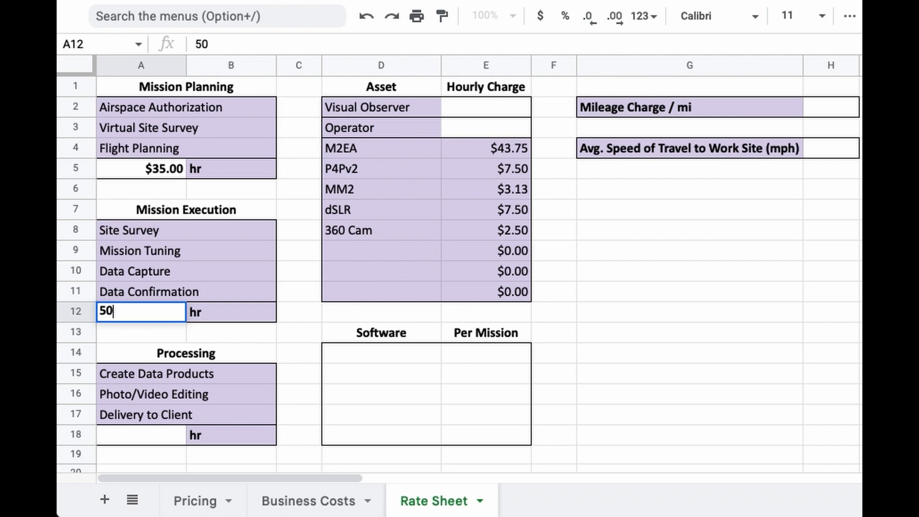
{"action": "key", "text": "Return"}
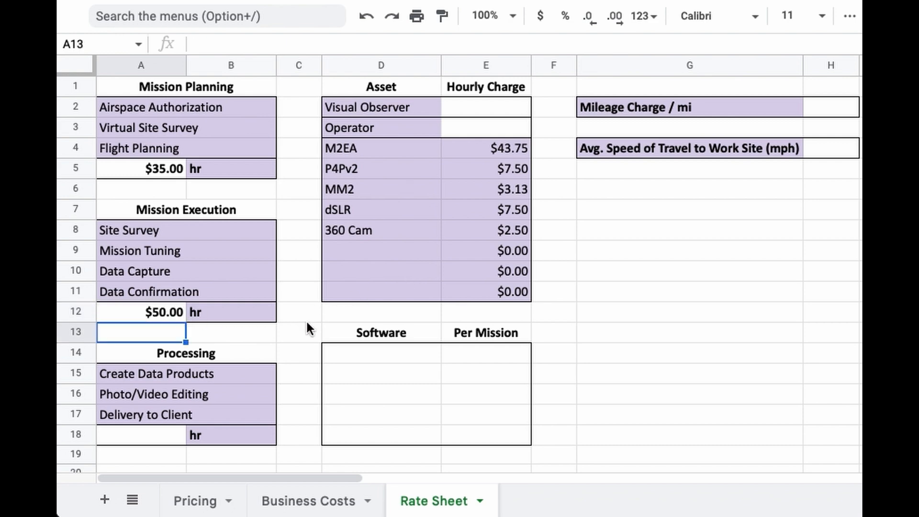
- Set the Processing rate to $30 per hour
{"action": "left_click", "coordinate": [231, 352]}
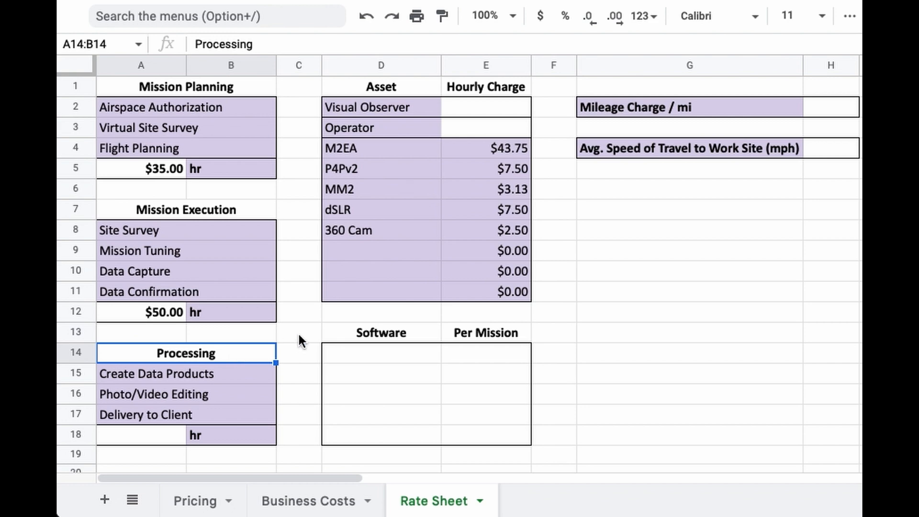
{"action": "left_click", "coordinate": [166, 433]}
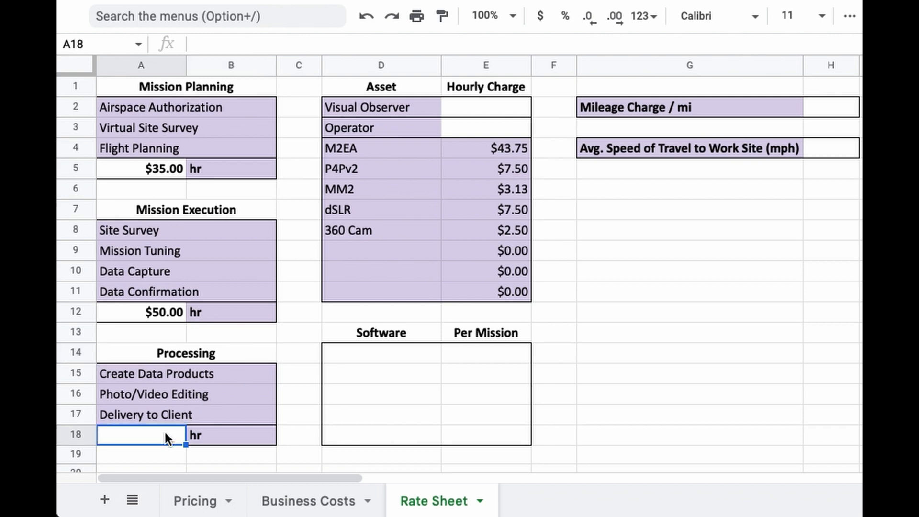
{"action": "type", "text": "30"}
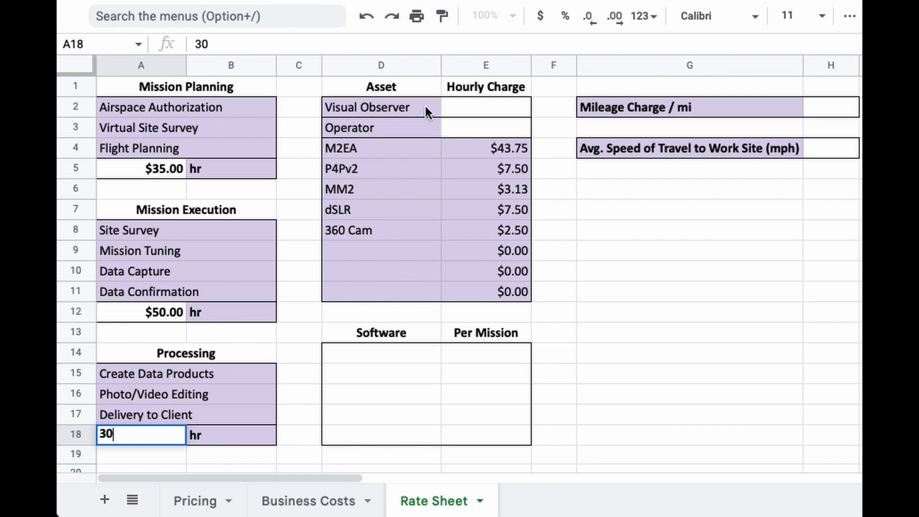
- Set the hourly charge to $20 for the Visual Observer and $25 for the Operator
{"action": "left_click_drag", "start_coordinate": [411, 88], "coordinate": [455, 87]}
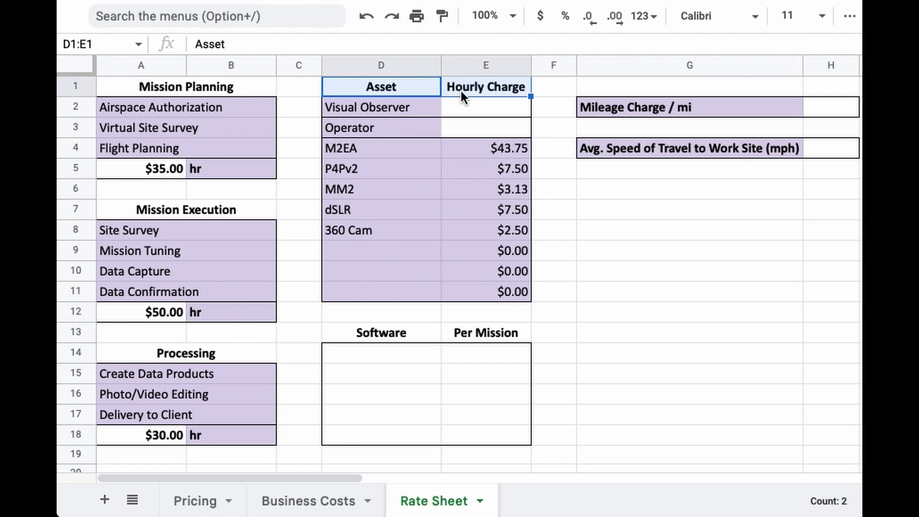
{"action": "left_click", "coordinate": [458, 102]}
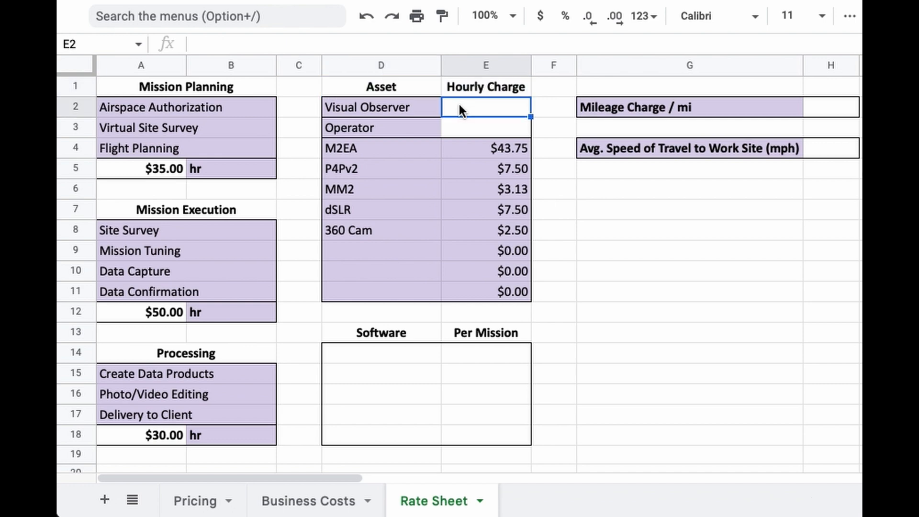
{"action": "type", "text": "20"}
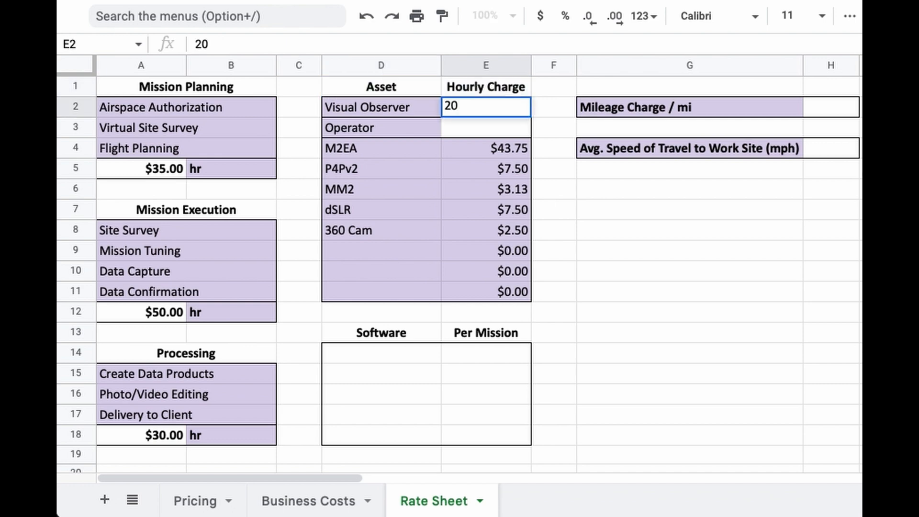
{"action": "left_click", "coordinate": [478, 125]}
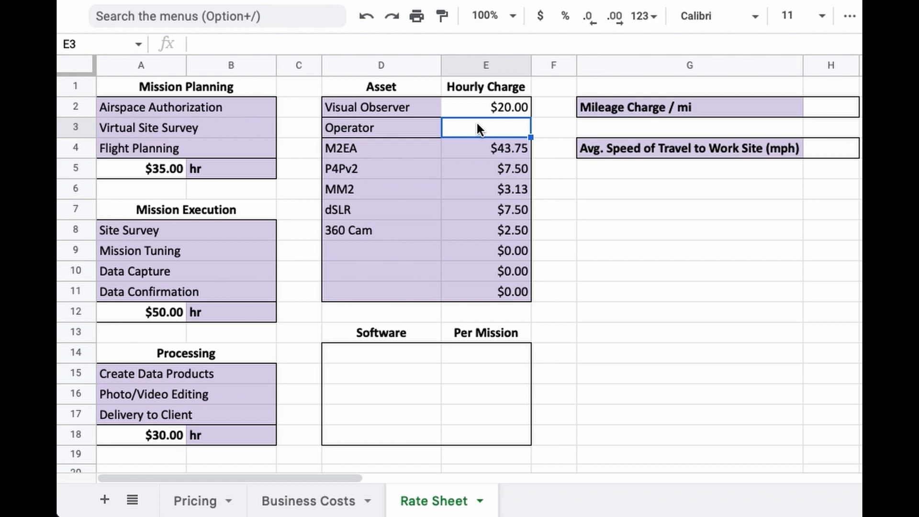
{"action": "type", "text": "25"}
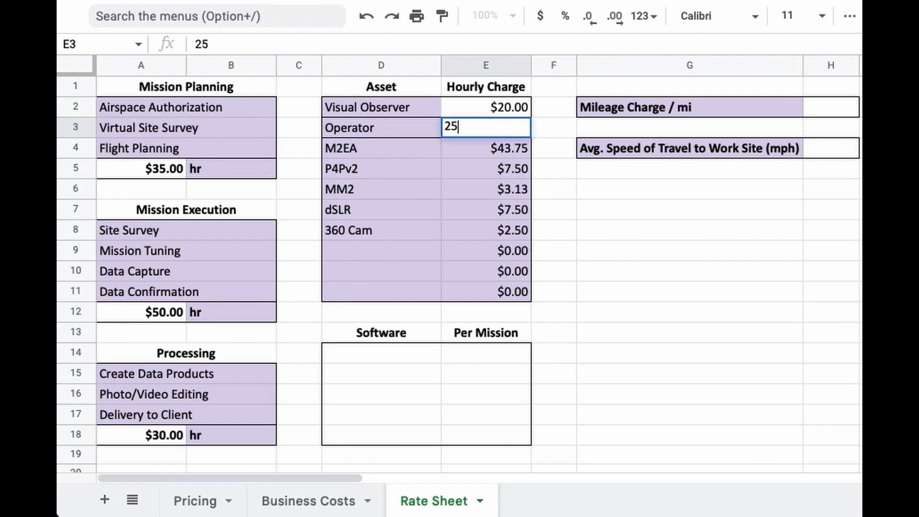
- Examine the asset rows from M2EA to 360 Cam and the formulas behind their names and hourly charges
{"action": "left_click", "coordinate": [393, 147]}
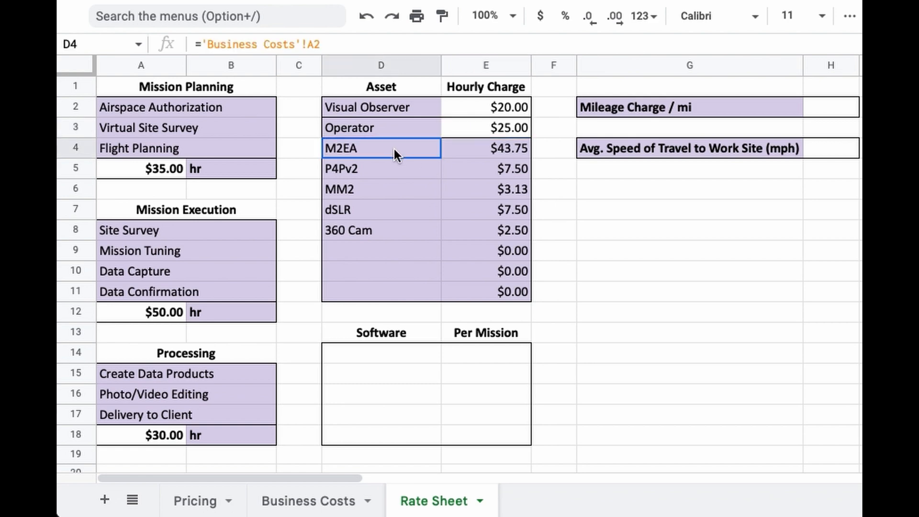
{"action": "left_click_drag", "start_coordinate": [394, 148], "coordinate": [458, 227]}
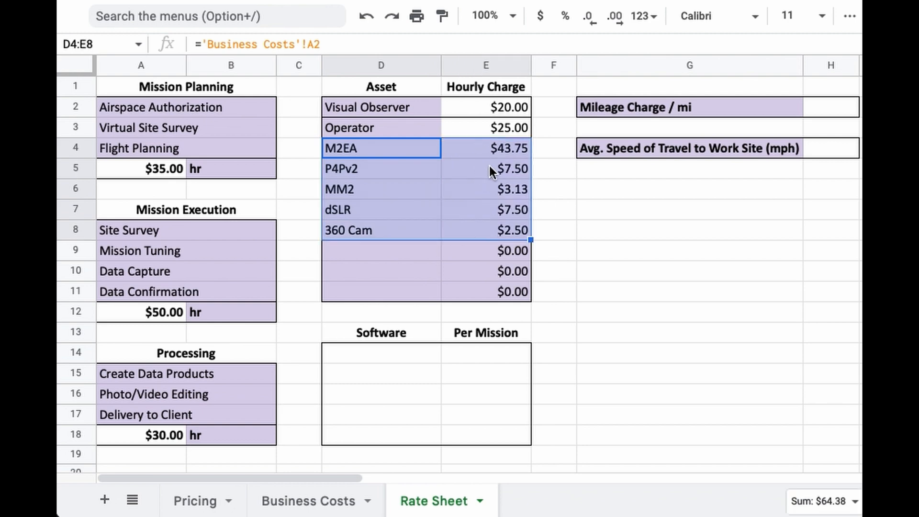
{"action": "left_click", "coordinate": [573, 185]}
{"action": "left_click_drag", "start_coordinate": [479, 145], "coordinate": [468, 220]}
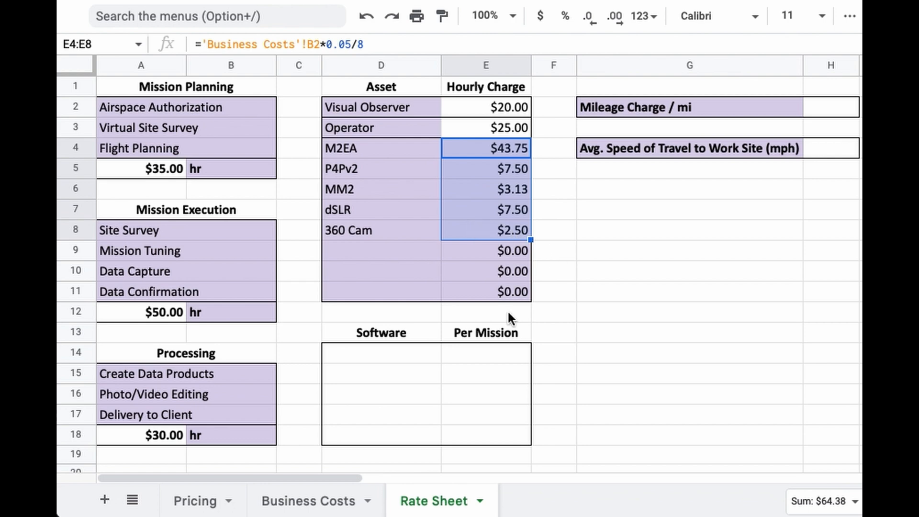
- Add Matrice 30T at $14,000 to the Depreciable Assets on Business Costs and check its linked row on the Rate Sheet
{"action": "left_click", "coordinate": [282, 498]}
{"action": "left_click", "coordinate": [150, 208]}
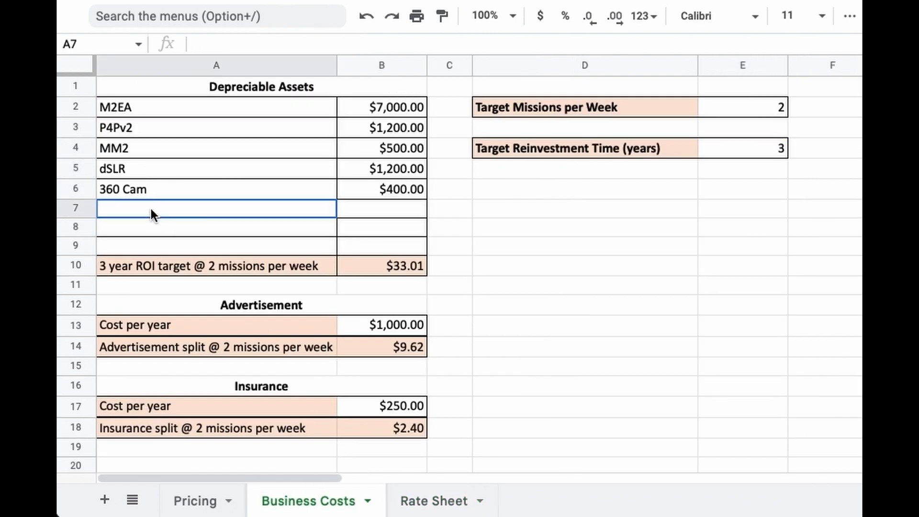
{"action": "type", "text": "Matrice 30T"}
{"action": "key", "text": "Tab"}
{"action": "type", "text": "14000"}
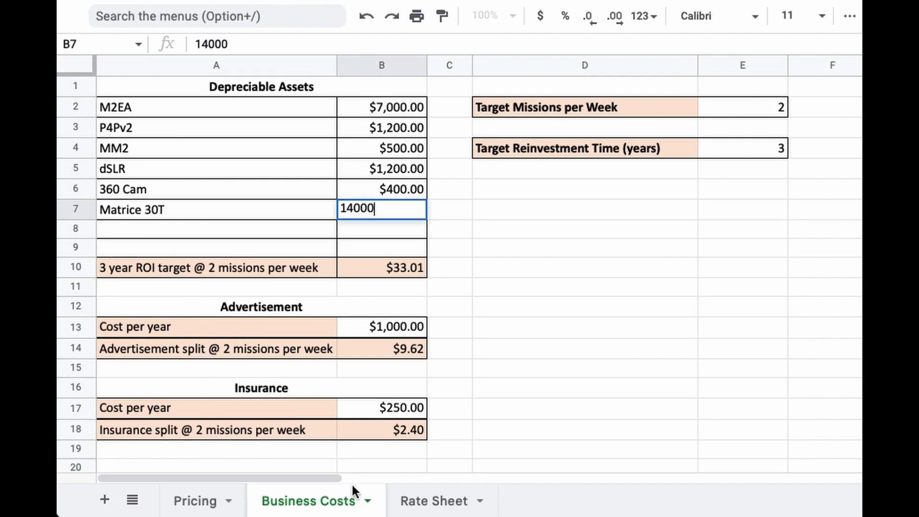
{"action": "left_click", "coordinate": [420, 499]}
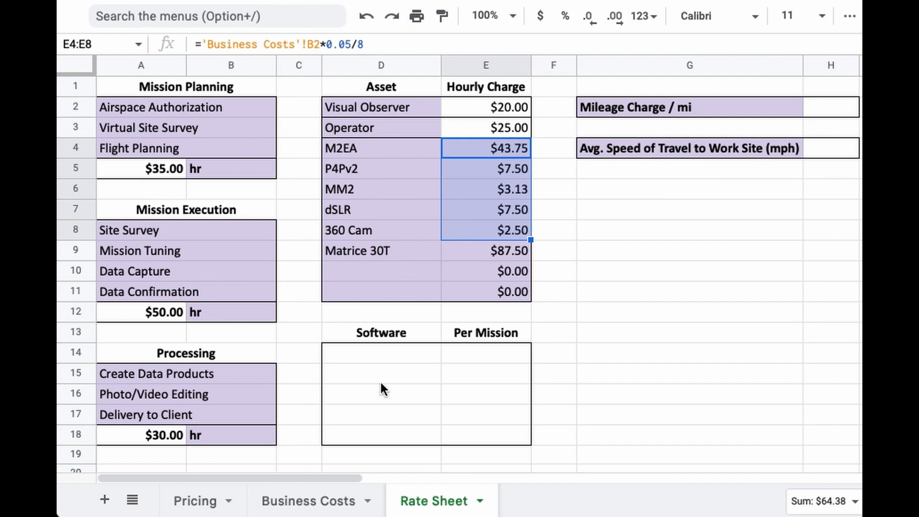
{"action": "left_click", "coordinate": [383, 258]}
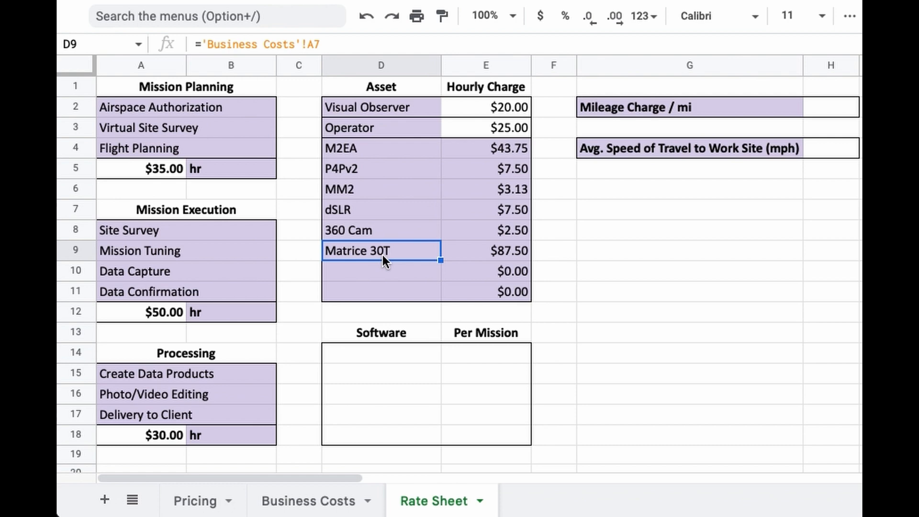
- Add Maps Made Easy at $20 and MGC at $40 per mission to the Software table
{"action": "left_click", "coordinate": [388, 356]}
{"action": "type", "text": "Maps "}
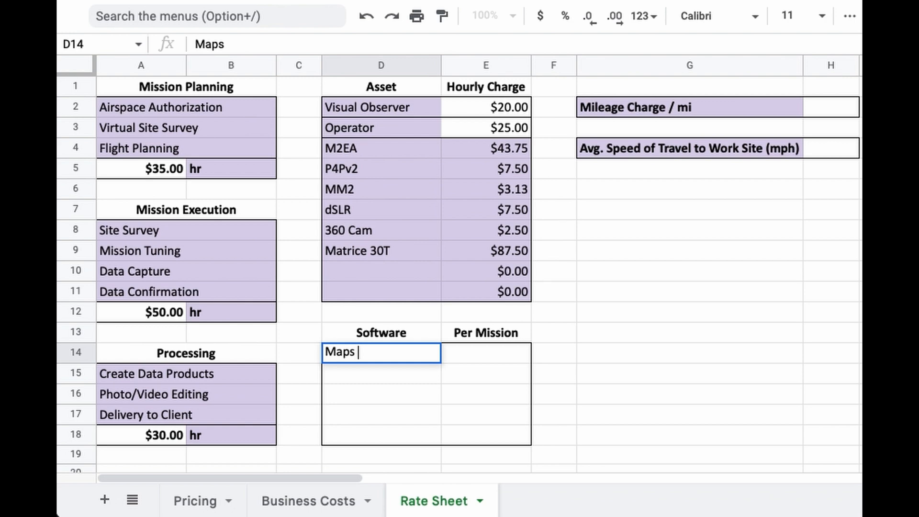
{"action": "type", "text": "Made Easy"}
{"action": "key", "text": "Tab"}
{"action": "type", "text": "20"}
{"action": "key", "text": "Return"}
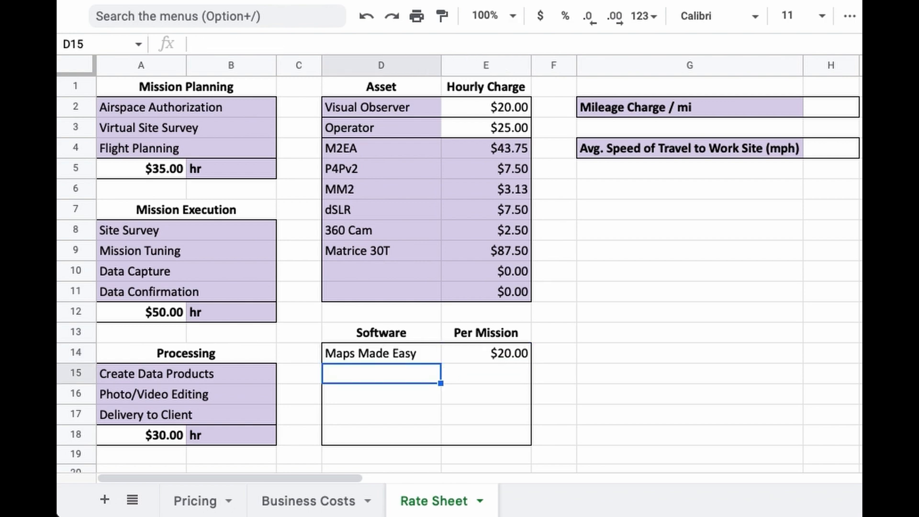
{"action": "type", "text": "MGC"}
{"action": "key", "text": "Tab"}
{"action": "type", "text": "40"}
{"action": "key", "text": "Return"}
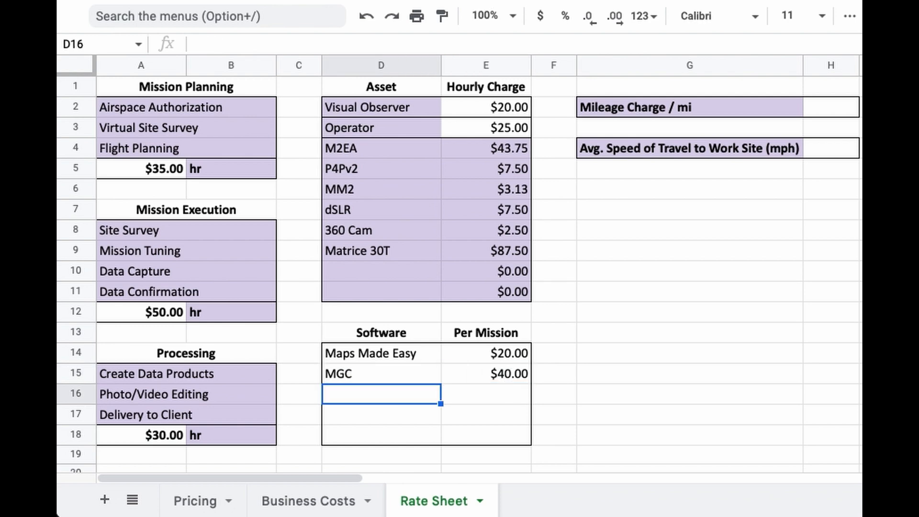
- Add DroneDeploy at $100 and Pix4D at $60 per mission to the Software table
{"action": "type", "text": "DroneDeploy"}
{"action": "key", "text": "Tab"}
{"action": "type", "text": "100"}
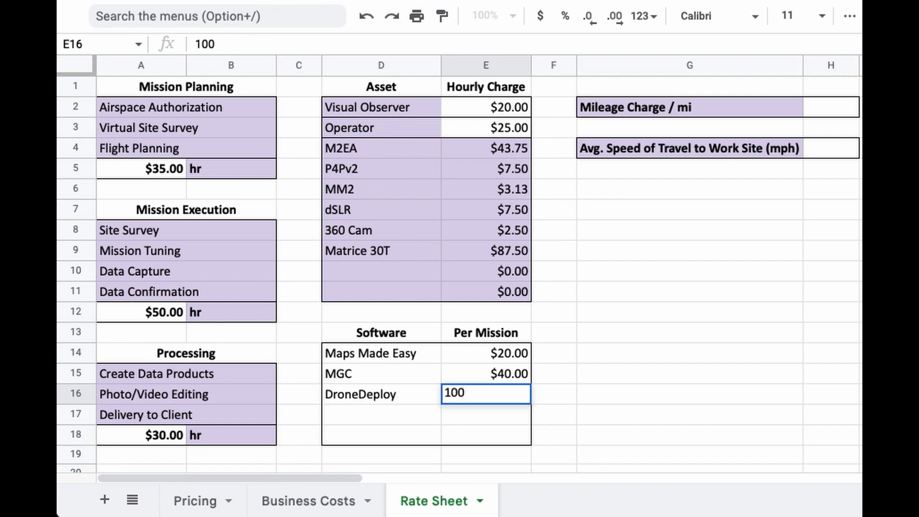
{"action": "key", "text": "Return"}
{"action": "type", "text": "Pix4D"}
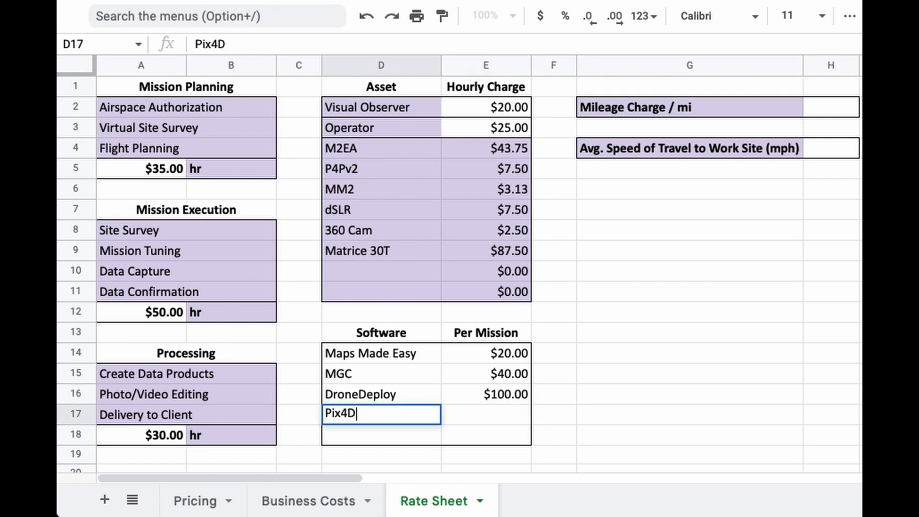
{"action": "key", "text": "Tab"}
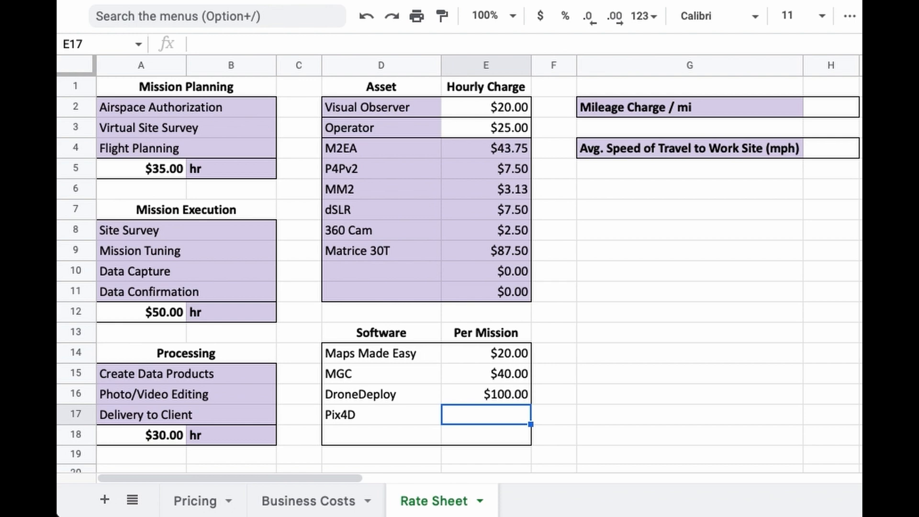
{"action": "type", "text": "60"}
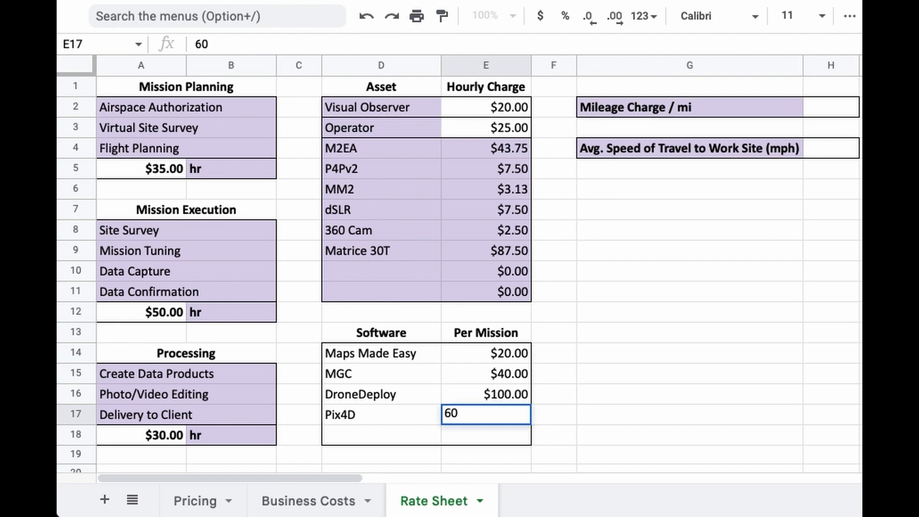
{"action": "key", "text": "Return"}
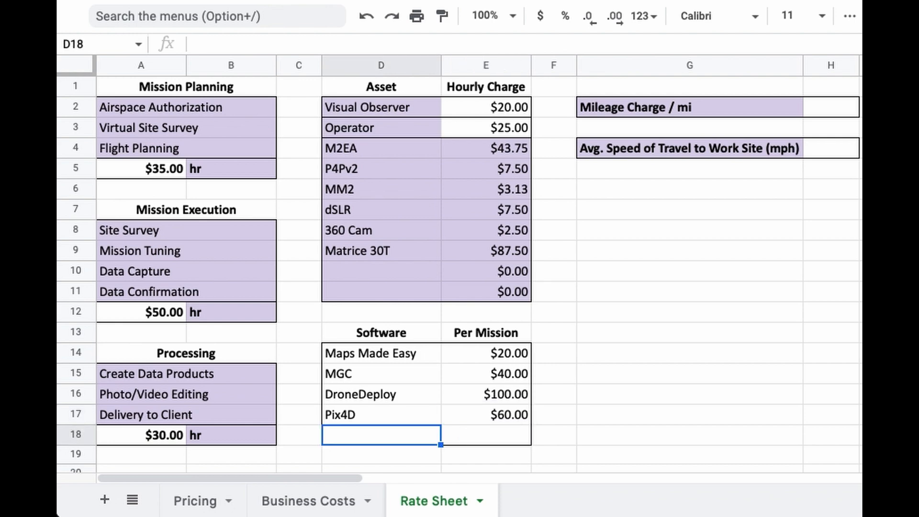
- Set the mileage charge to $0.28 per mile and the average speed of travel to the work site to 55 mph
{"action": "left_click", "coordinate": [830, 108]}
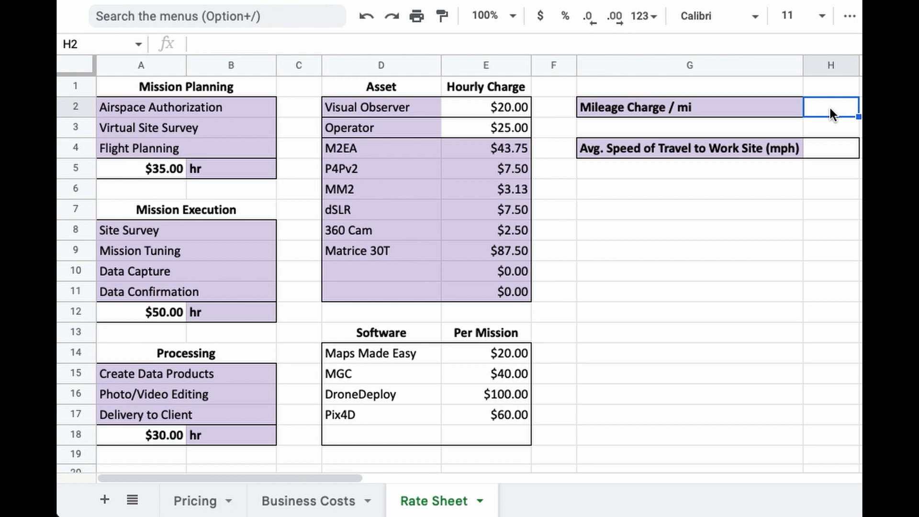
{"action": "type", "text": ".28"}
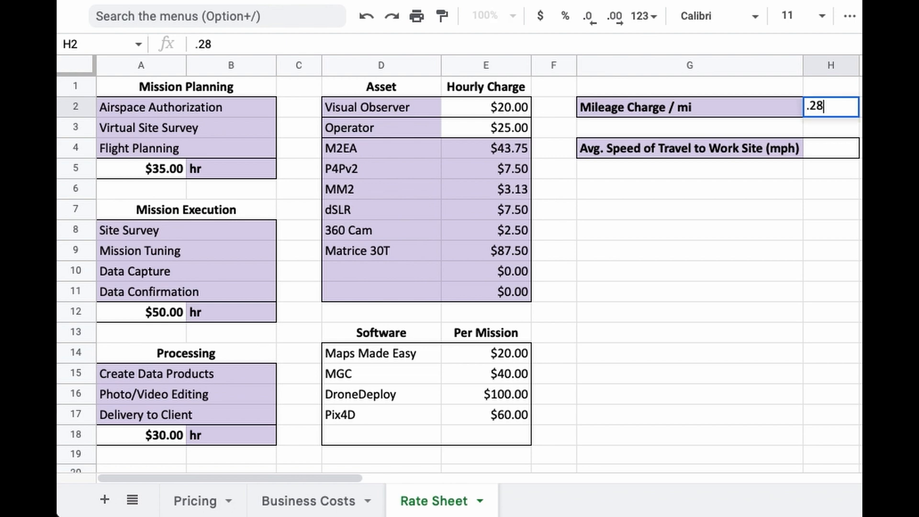
{"action": "left_click", "coordinate": [817, 148]}
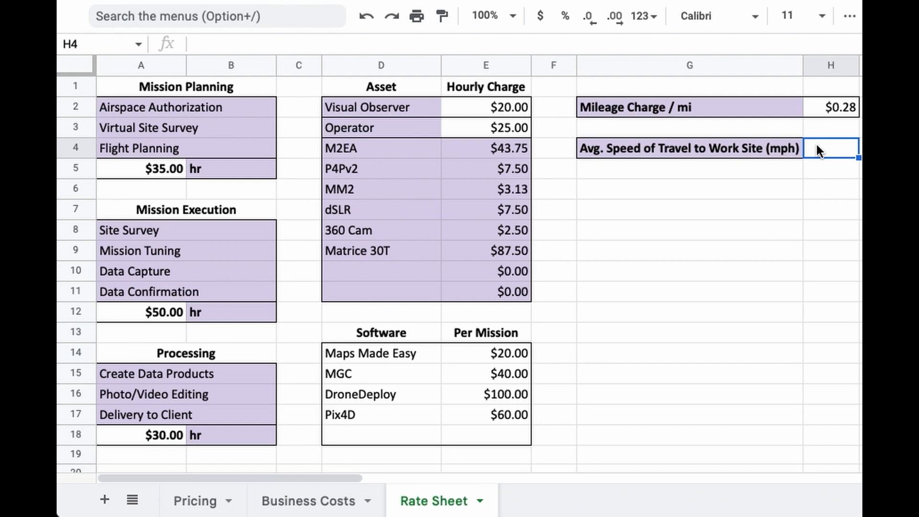
{"action": "type", "text": "55"}
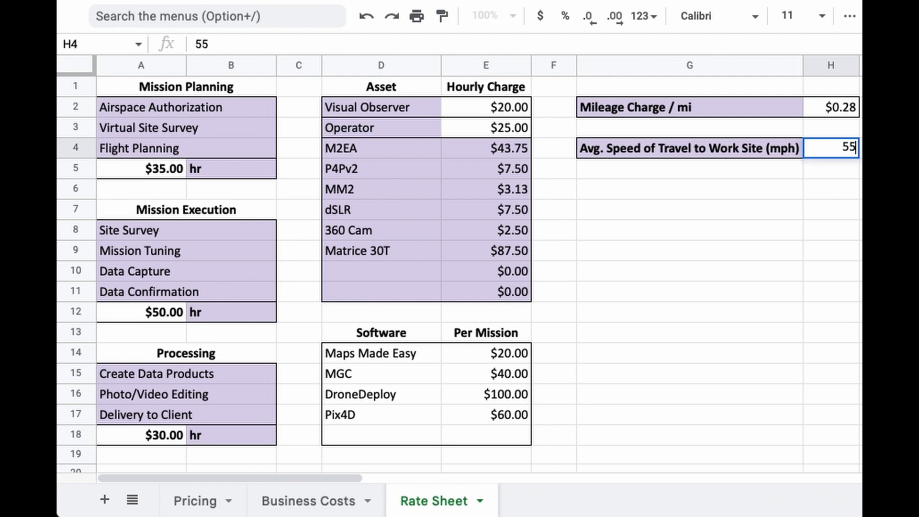
{"action": "key", "text": "Return"}
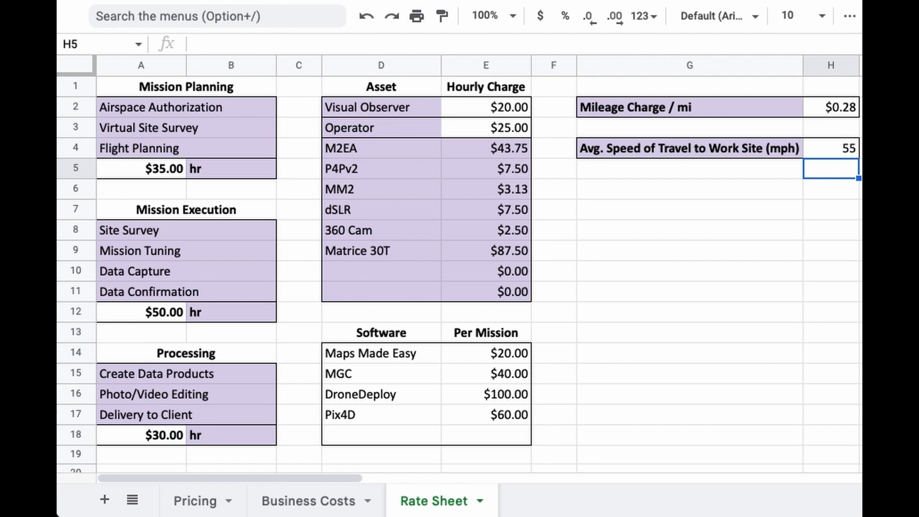
- On the Pricing sheet, enter a quantity of 1 for the Visual Observer
{"action": "left_click", "coordinate": [195, 501]}
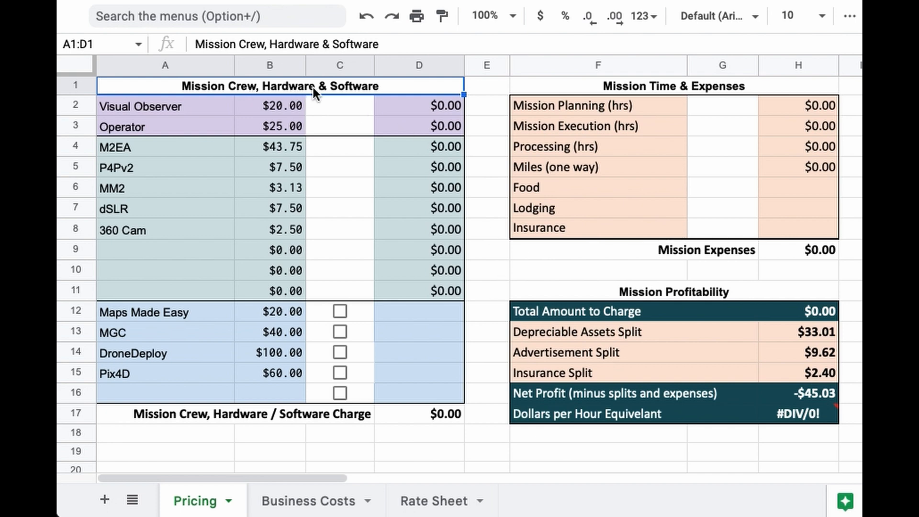
{"action": "left_click", "coordinate": [352, 107]}
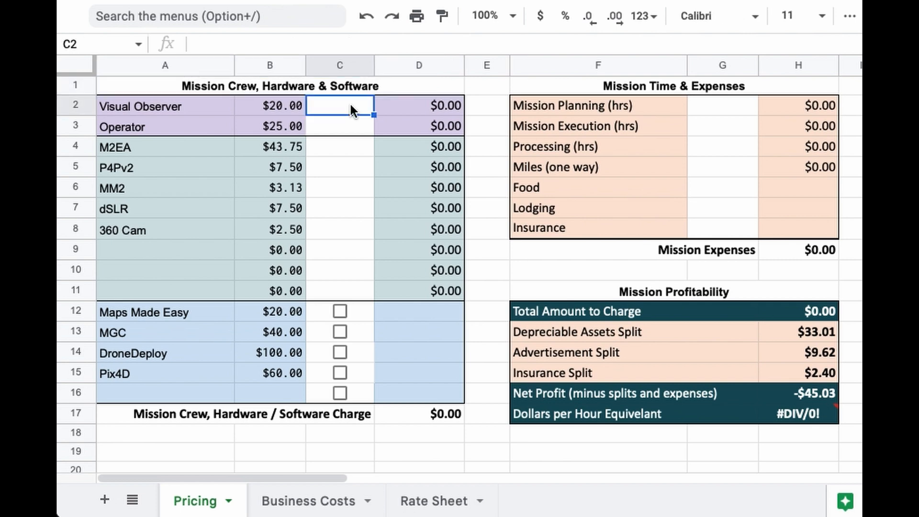
{"action": "type", "text": "1"}
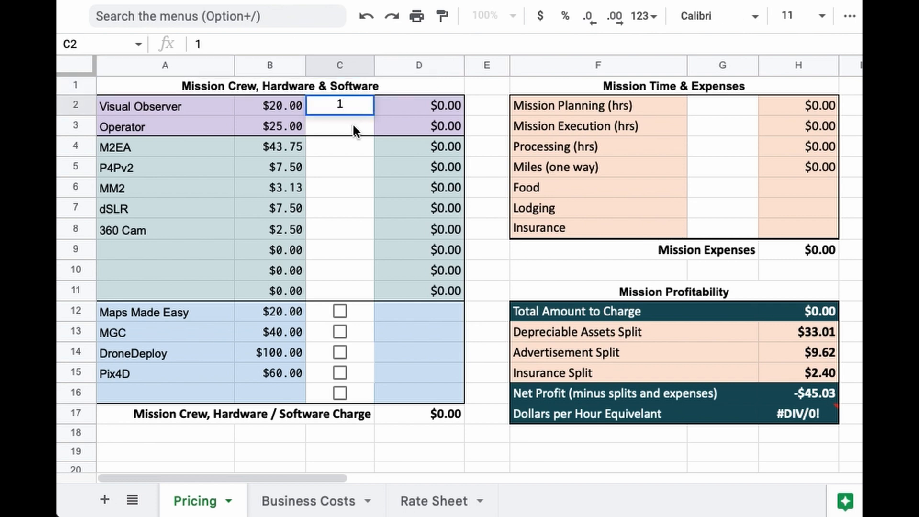
{"action": "key", "text": "Return"}
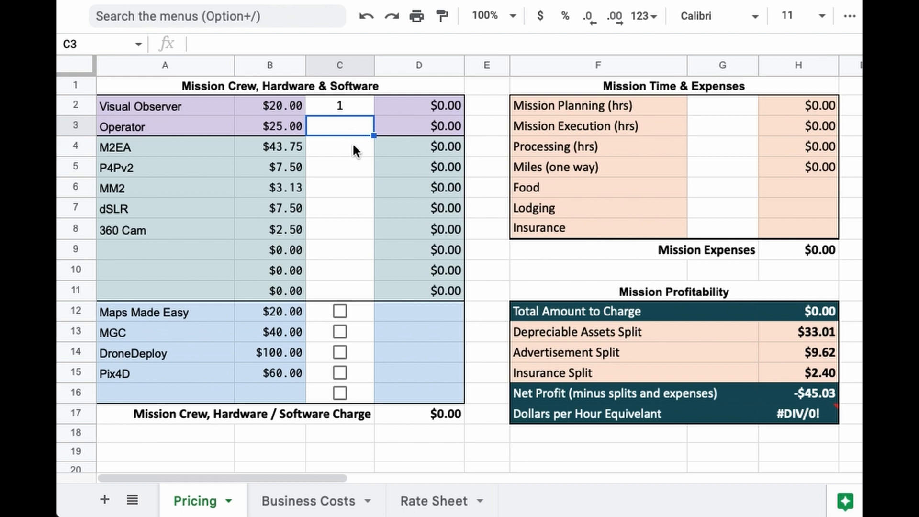
- Try a quantity of 2 for P4Pv2 and 1 for the Operator, clearing the Operator entry again
{"action": "left_click", "coordinate": [353, 146]}
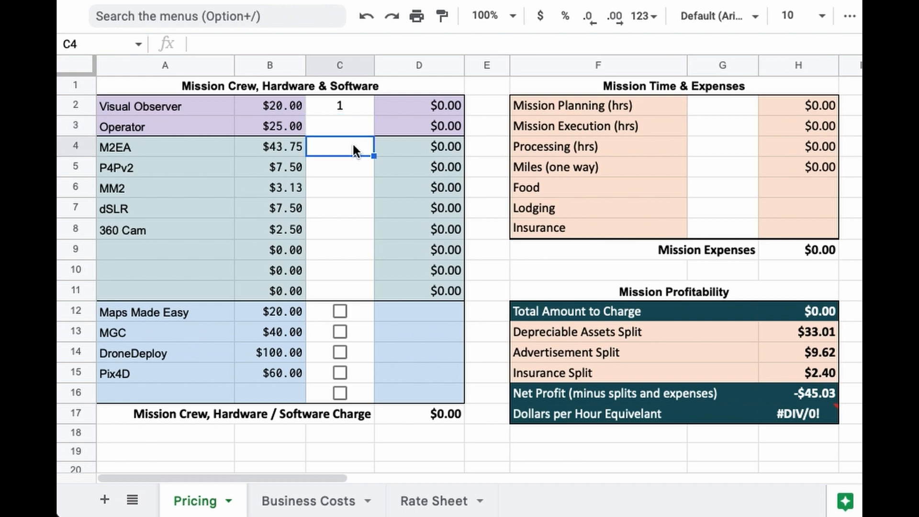
{"action": "left_click", "coordinate": [352, 167]}
{"action": "type", "text": "1"}
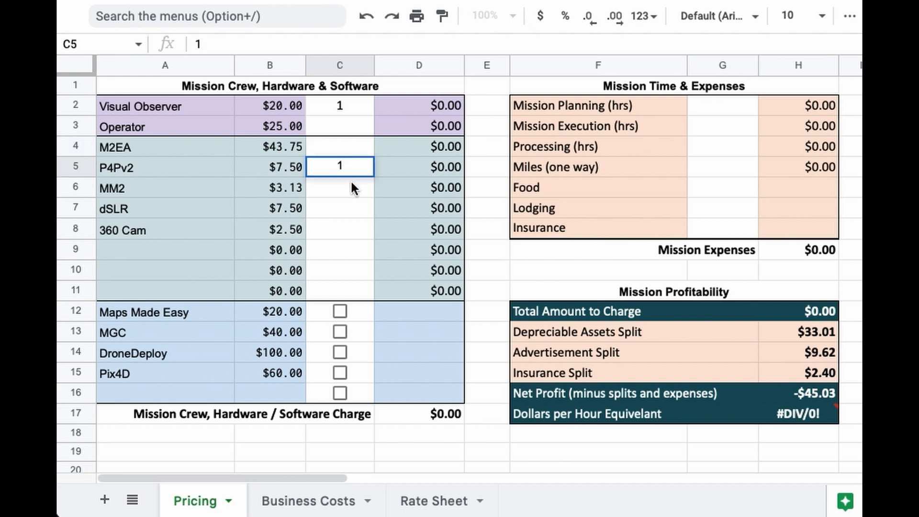
{"action": "left_click", "coordinate": [355, 128]}
{"action": "type", "text": "1"}
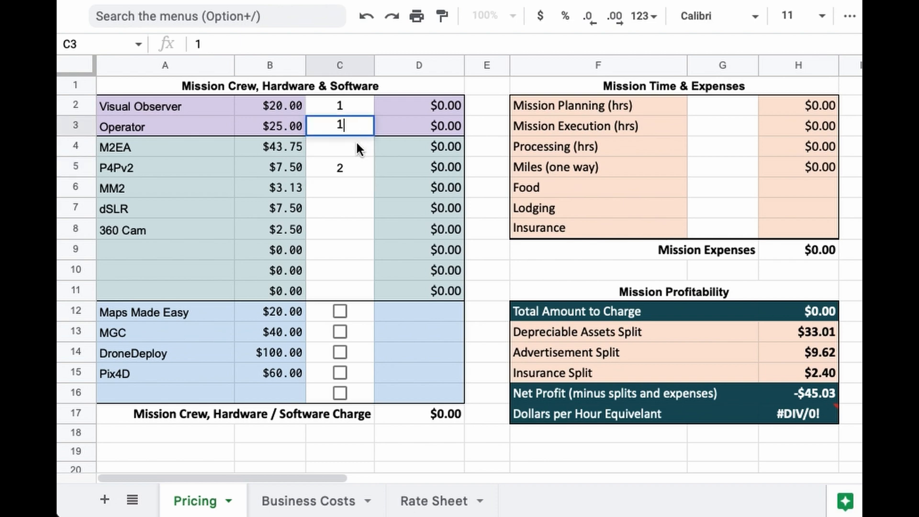
{"action": "key", "text": "BackSpace"}
- Set the quantity to 1 for both the P4Pv2 and the dSLR
{"action": "left_click", "coordinate": [352, 161]}
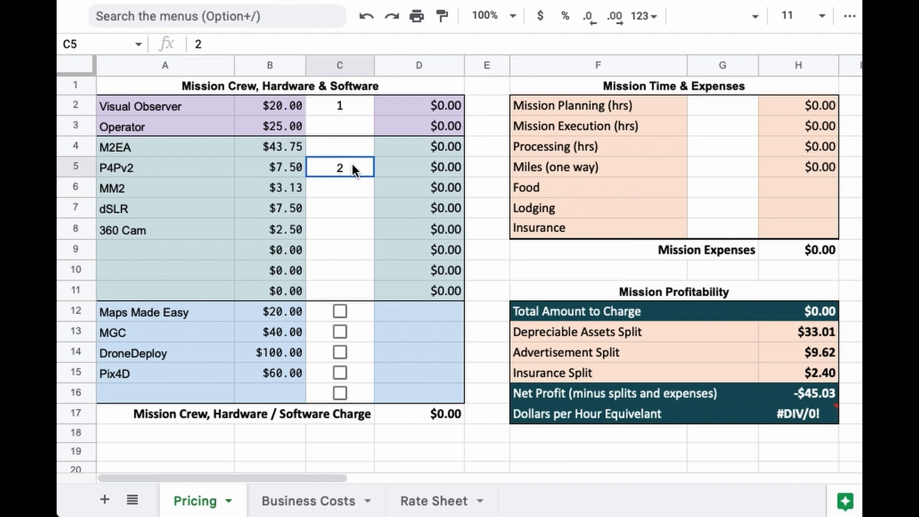
{"action": "type", "text": "1"}
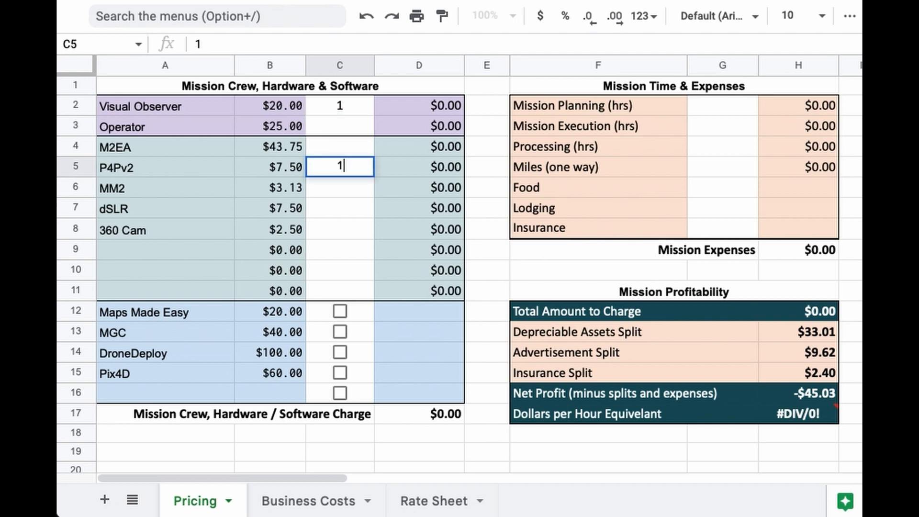
{"action": "left_click", "coordinate": [339, 208]}
{"action": "type", "text": "1"}
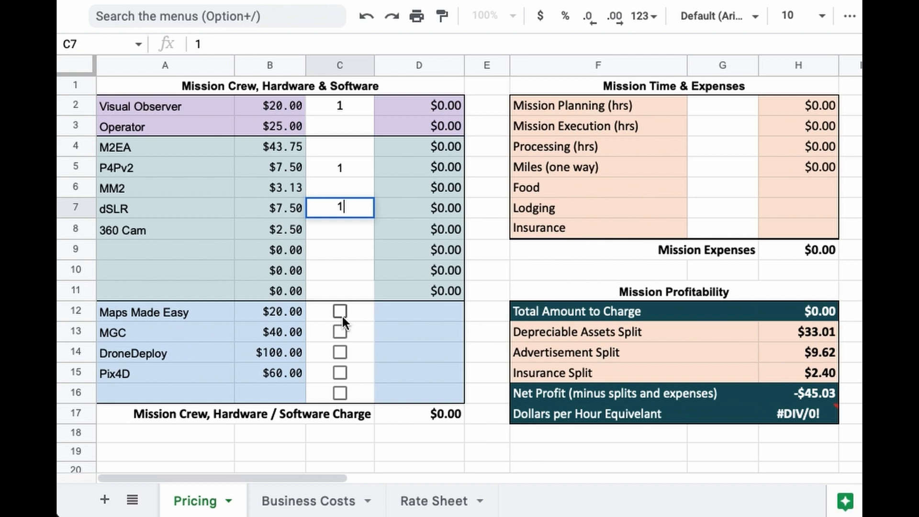
- Enter 0.5 hours of mission planning, 1.5 of execution, 1 of processing and 6 one-way miles under Mission Time & Expenses
{"action": "left_click", "coordinate": [708, 88]}
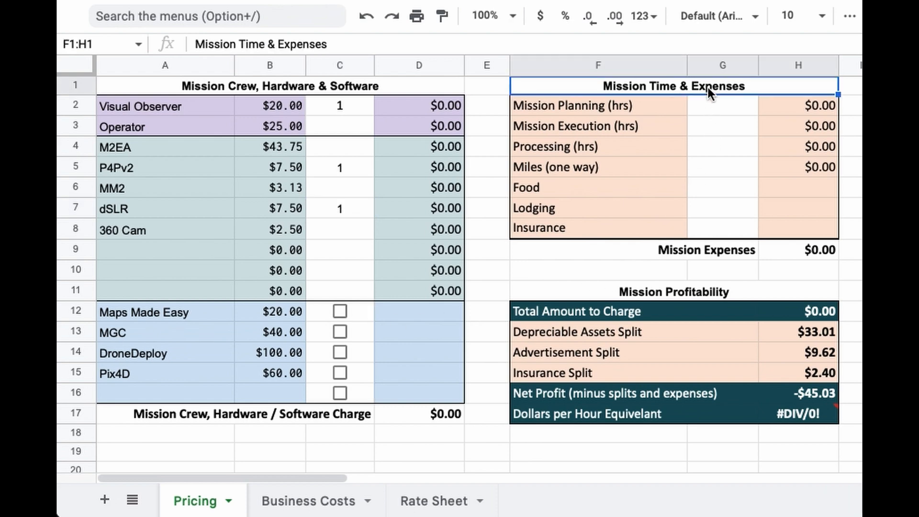
{"action": "left_click", "coordinate": [722, 120]}
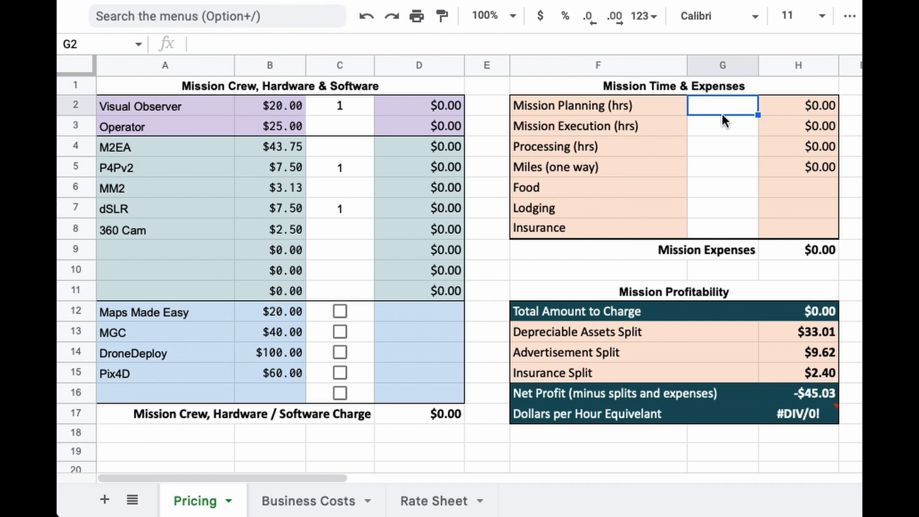
{"action": "type", "text": ".5"}
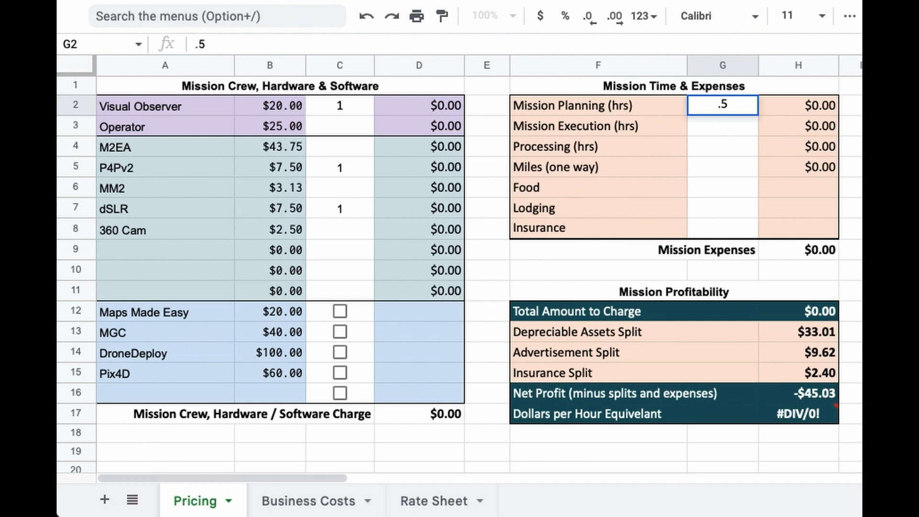
{"action": "key", "text": "Return"}
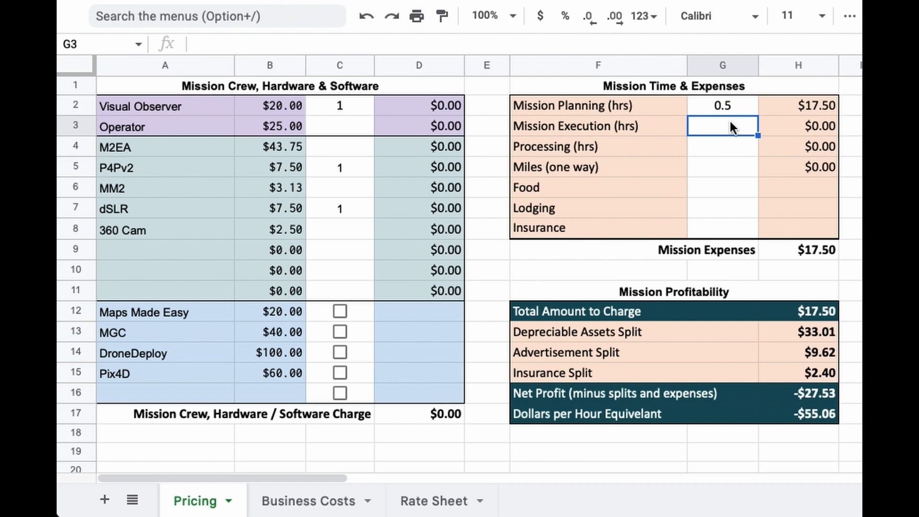
{"action": "type", "text": "1.5"}
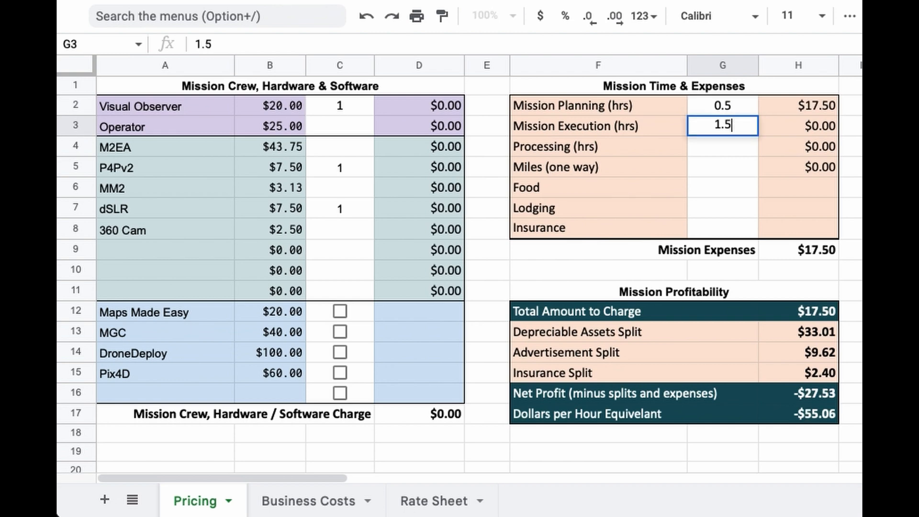
{"action": "key", "text": "Return"}
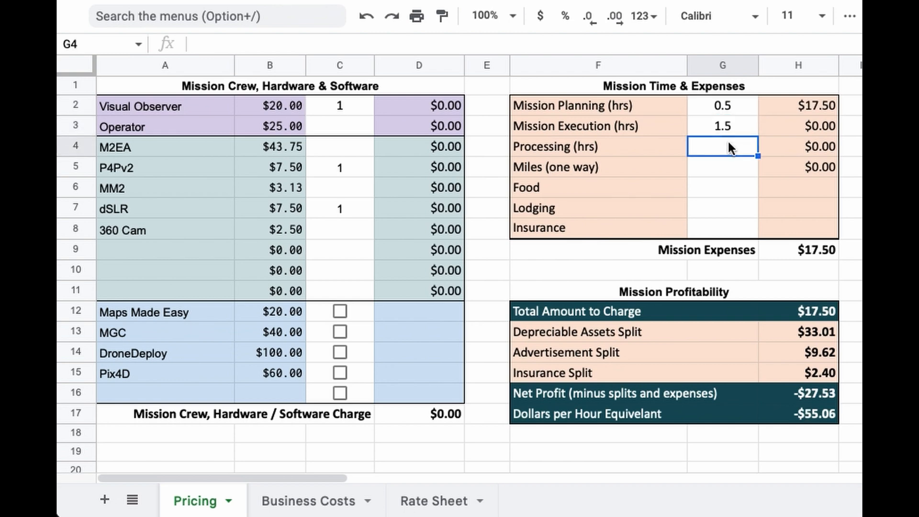
{"action": "type", "text": "1"}
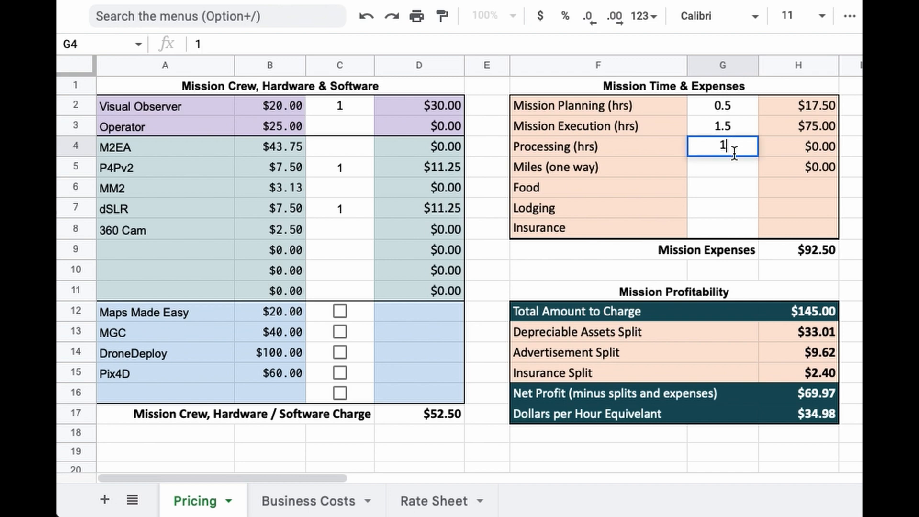
{"action": "key", "text": "Return"}
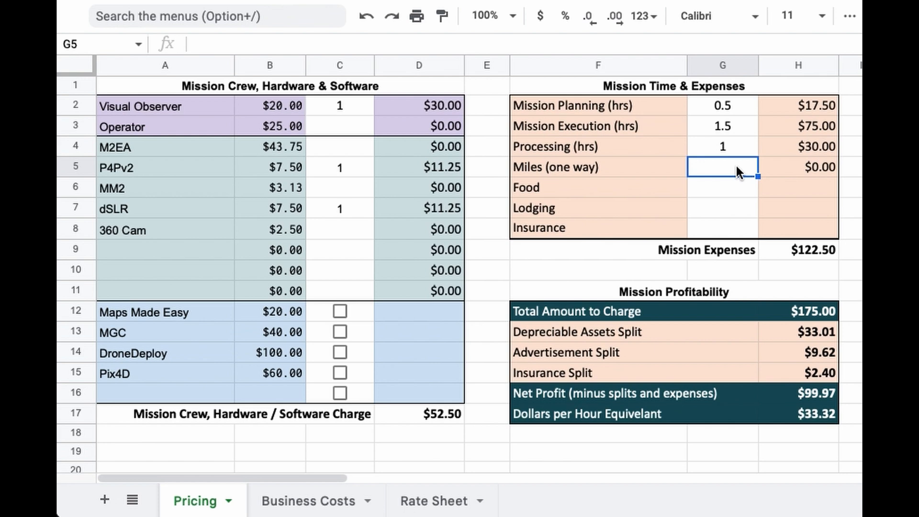
{"action": "type", "text": "6"}
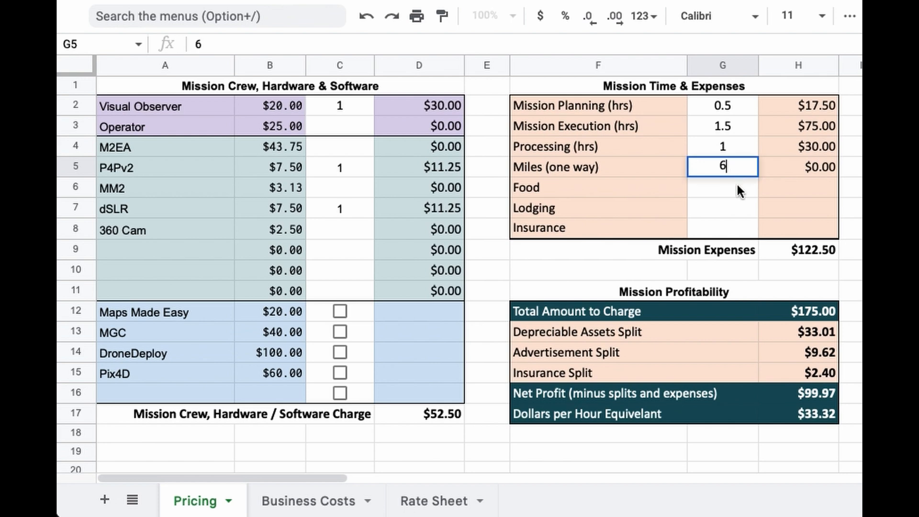
{"action": "left_click_drag", "start_coordinate": [737, 185], "coordinate": [733, 199]}
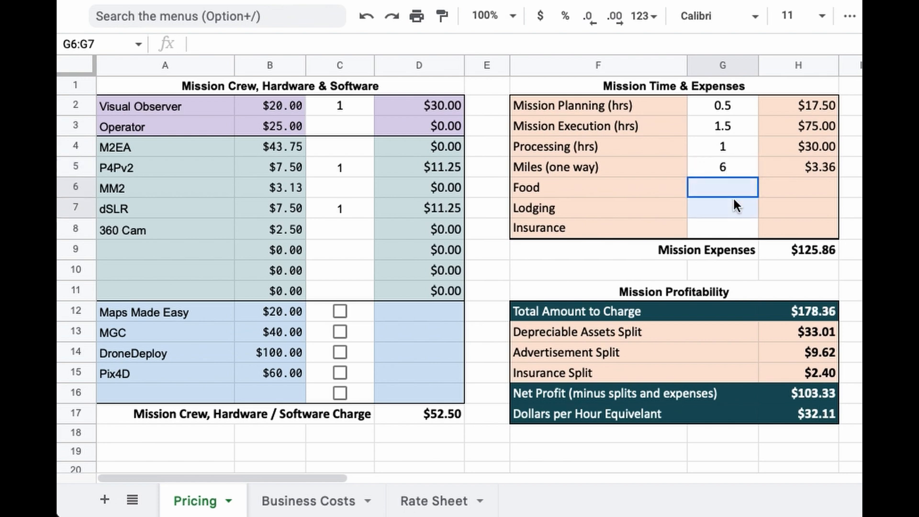
- Examine the Insurance entry and the Mission Profitability formulas for the total charge and the asset, advertisement and insurance splits
{"action": "left_click", "coordinate": [740, 228]}
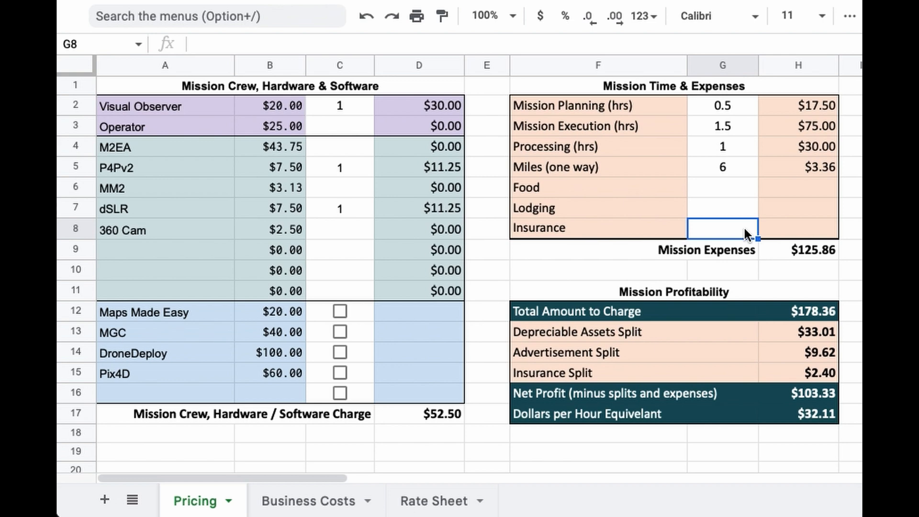
{"action": "left_click", "coordinate": [675, 294]}
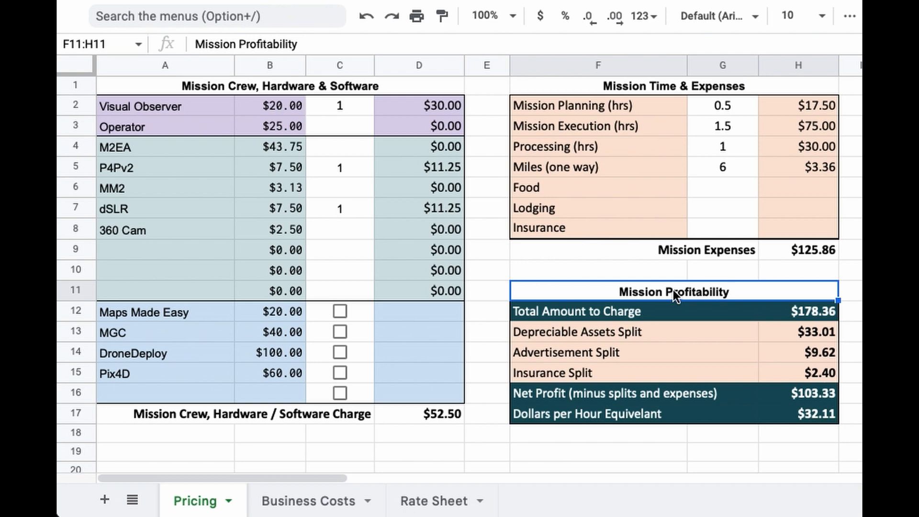
{"action": "left_click", "coordinate": [794, 311]}
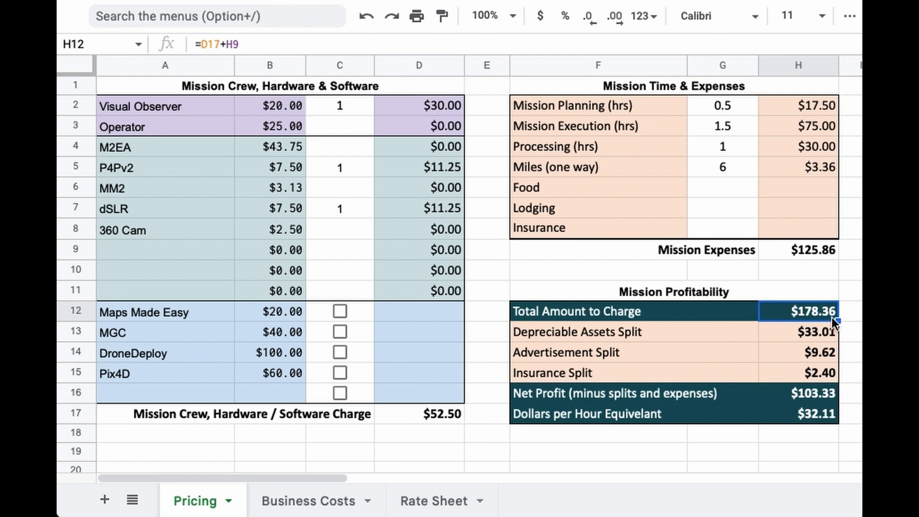
{"action": "left_click", "coordinate": [782, 329]}
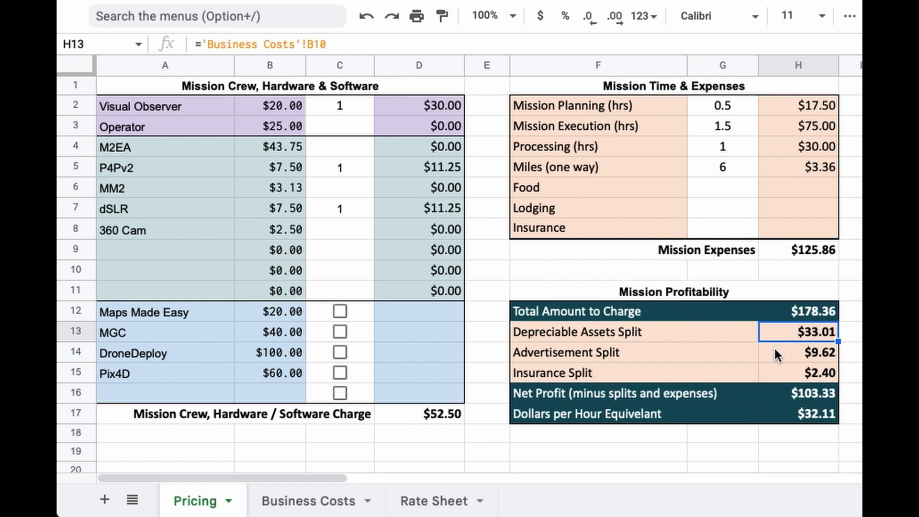
{"action": "left_click", "coordinate": [775, 348]}
{"action": "left_click", "coordinate": [777, 372]}
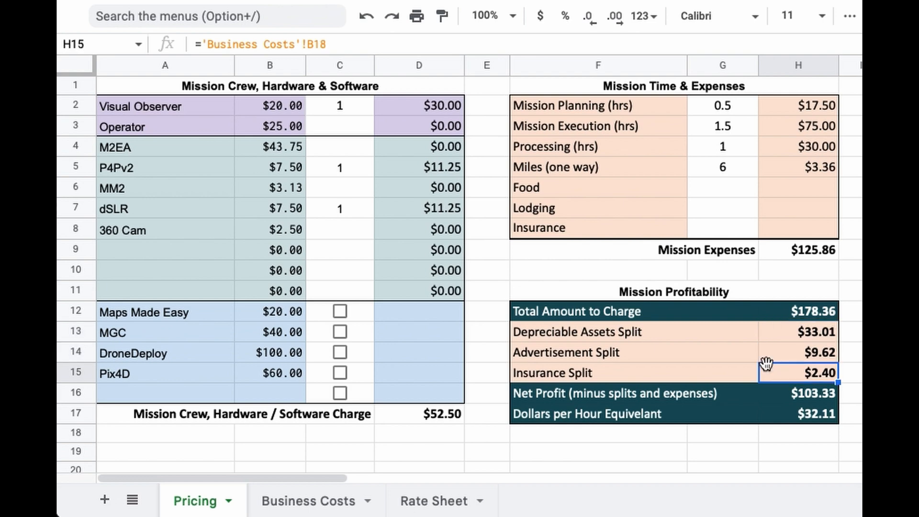
- Examine the Net Profit row and the Dollars per Hour formula in the Mission Profitability table
{"action": "left_click", "coordinate": [771, 393]}
{"action": "left_click_drag", "start_coordinate": [737, 392], "coordinate": [774, 394]}
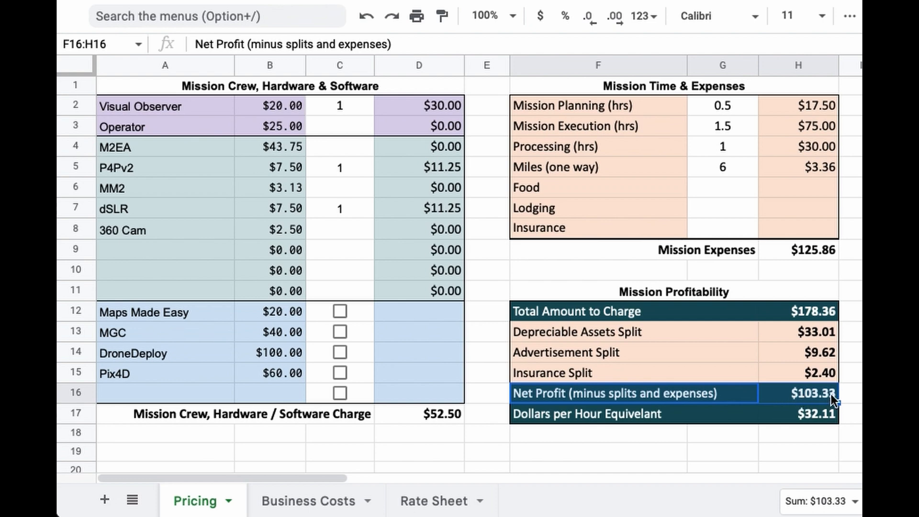
{"action": "left_click", "coordinate": [789, 415]}
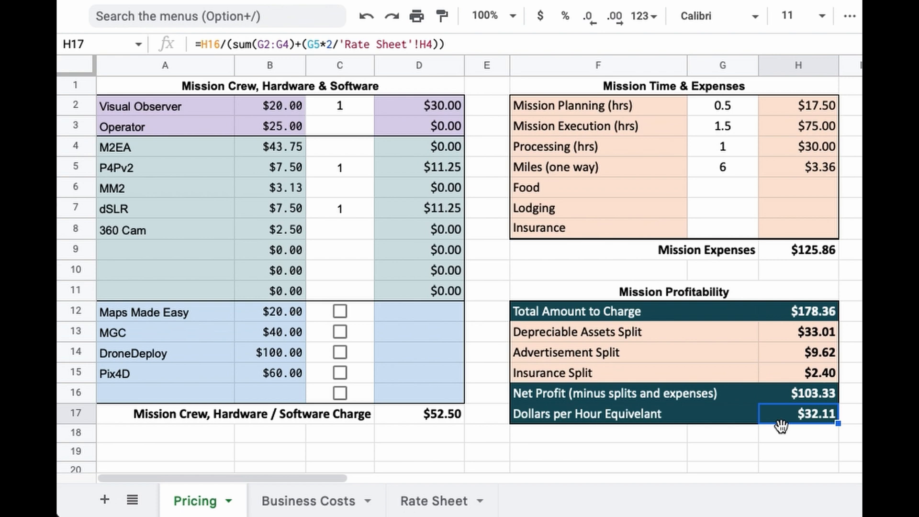
- Switch the mission hardware to one M2EA by clearing the P4Pv2 and dSLR quantities, and include the MGC software
{"action": "left_click", "coordinate": [353, 108]}
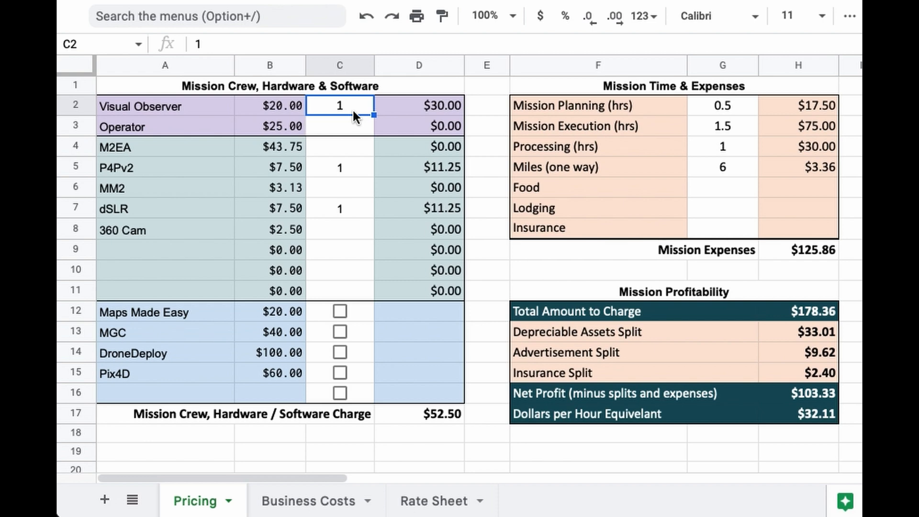
{"action": "left_click", "coordinate": [346, 140]}
{"action": "type", "text": "1"}
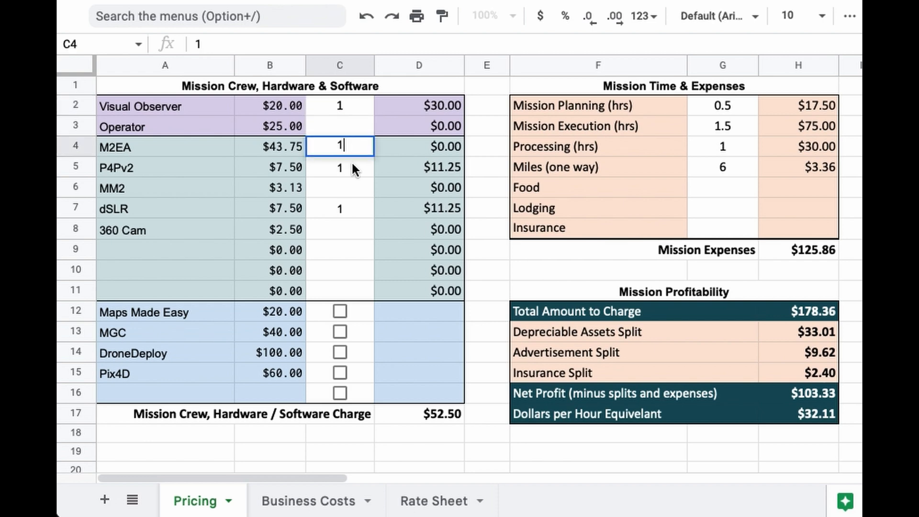
{"action": "key", "text": "Return"}
{"action": "key", "text": "Delete"}
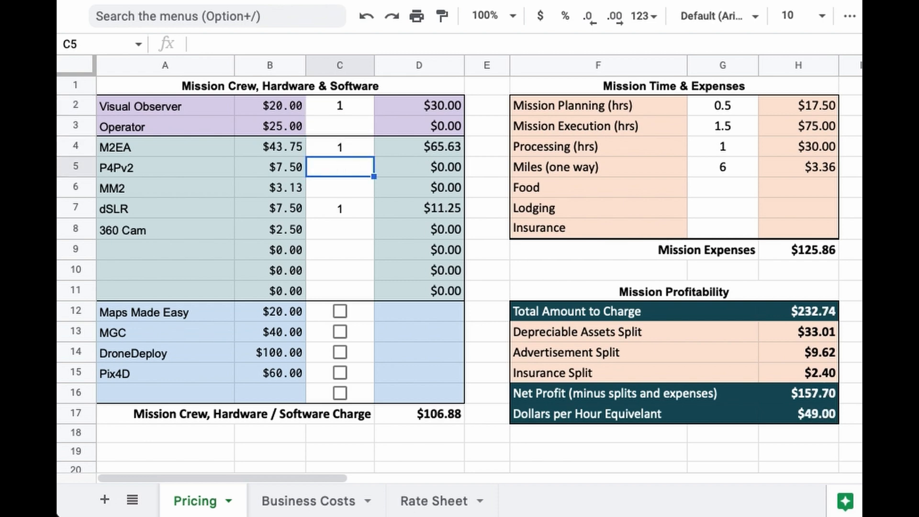
{"action": "left_click", "coordinate": [349, 208]}
{"action": "key", "text": "Delete"}
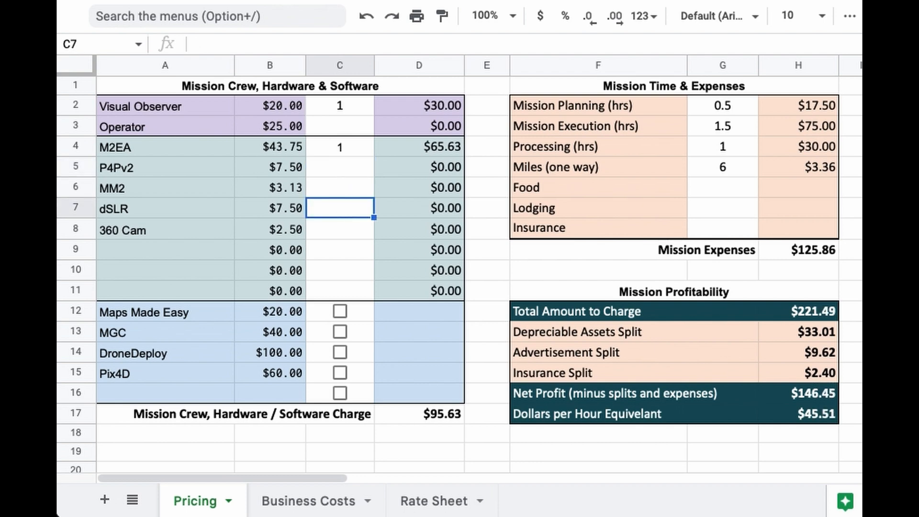
{"action": "left_click", "coordinate": [339, 330]}
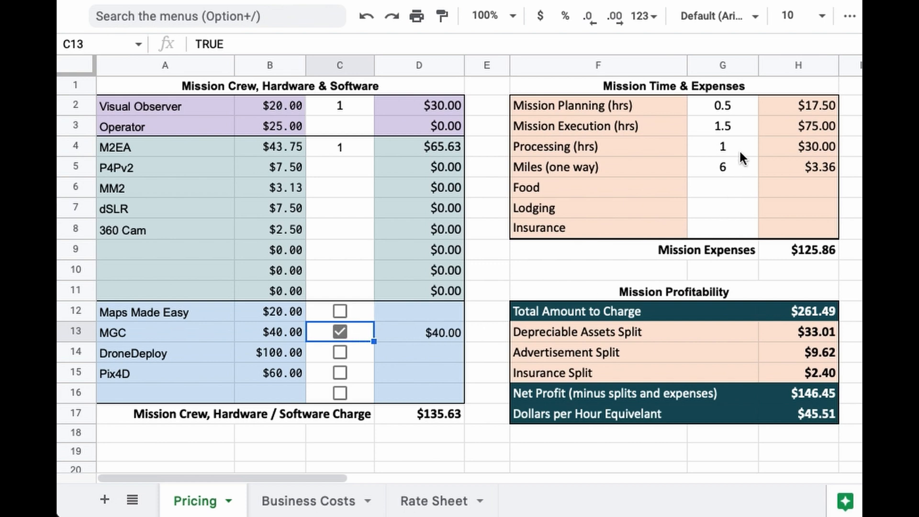
- Set mission planning to 1 hour, processing to 0.5 hours, one-way miles to 20 and food to 10 under Mission Time & Expenses
{"action": "left_click", "coordinate": [729, 108]}
{"action": "type", "text": "1"}
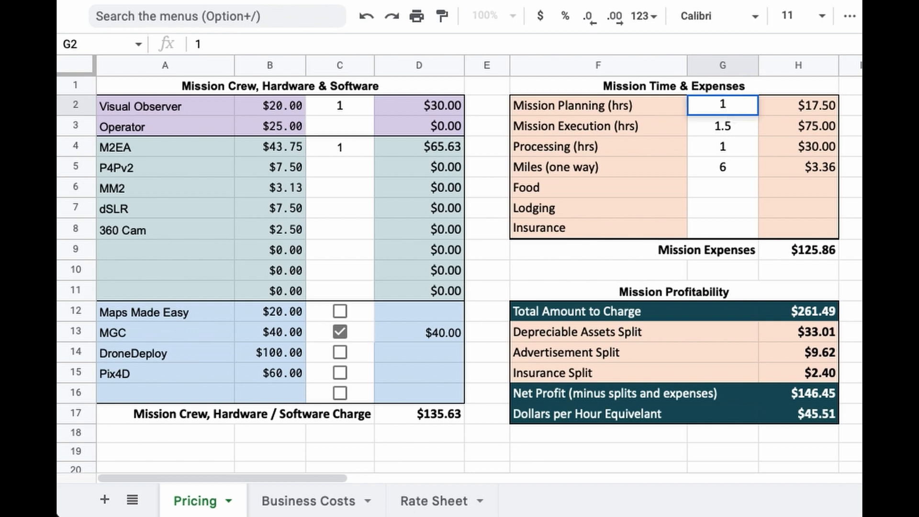
{"action": "left_click", "coordinate": [734, 122]}
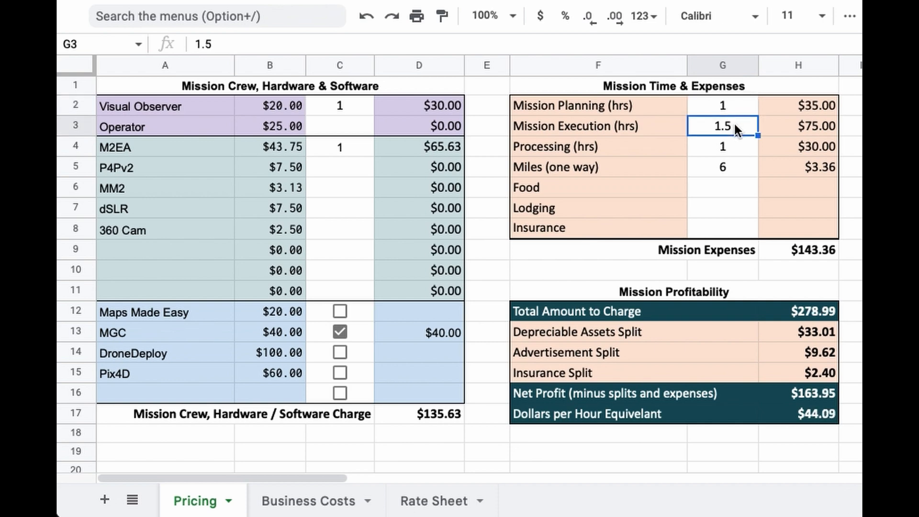
{"action": "left_click", "coordinate": [736, 148]}
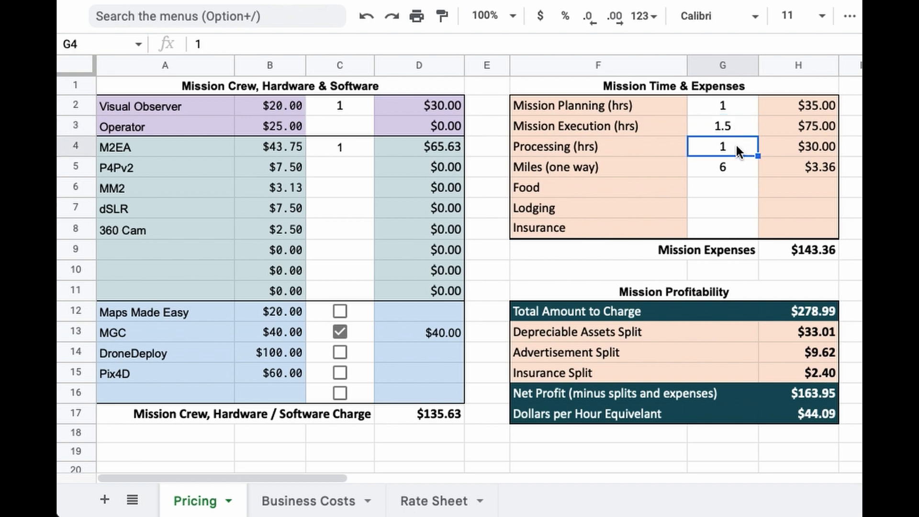
{"action": "type", "text": ".5"}
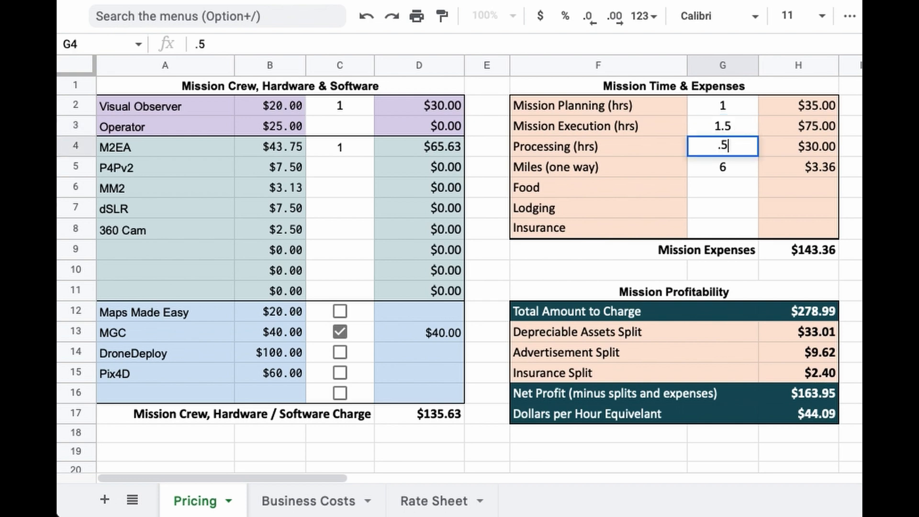
{"action": "left_click", "coordinate": [734, 166]}
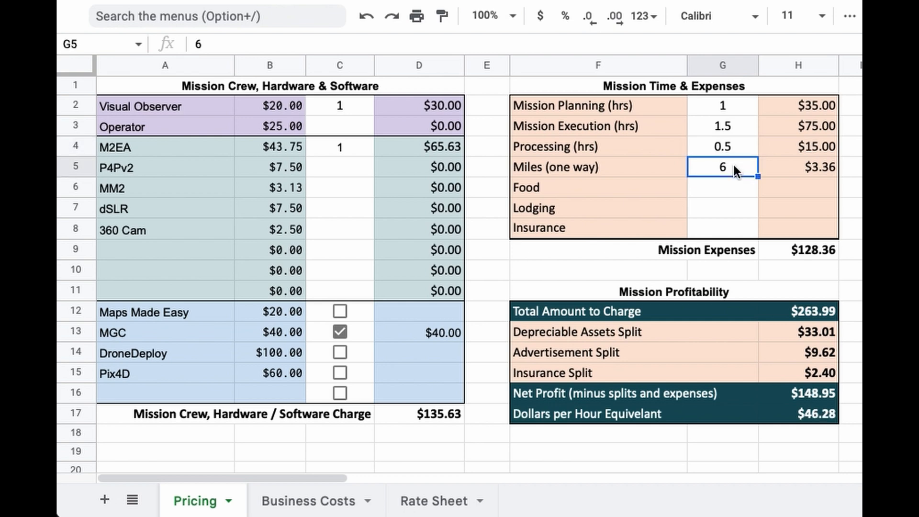
{"action": "type", "text": "20"}
{"action": "key", "text": "Return"}
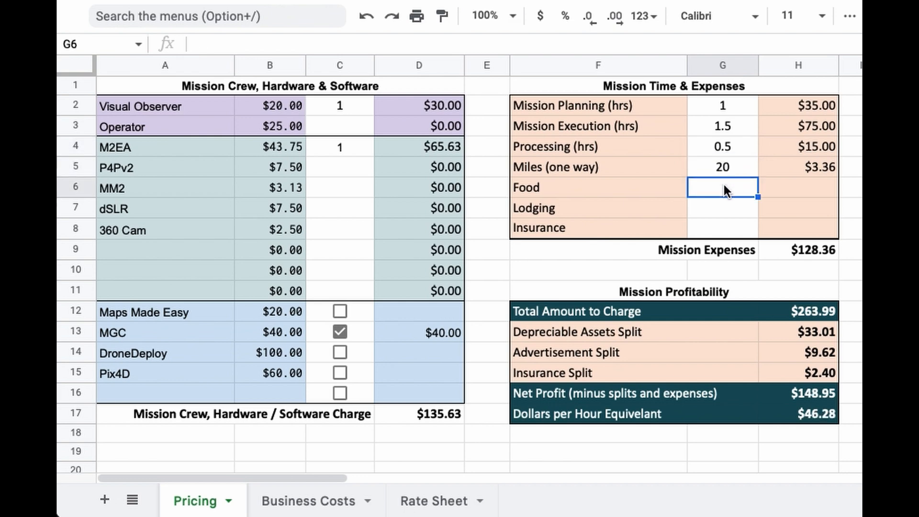
{"action": "type", "text": "10"}
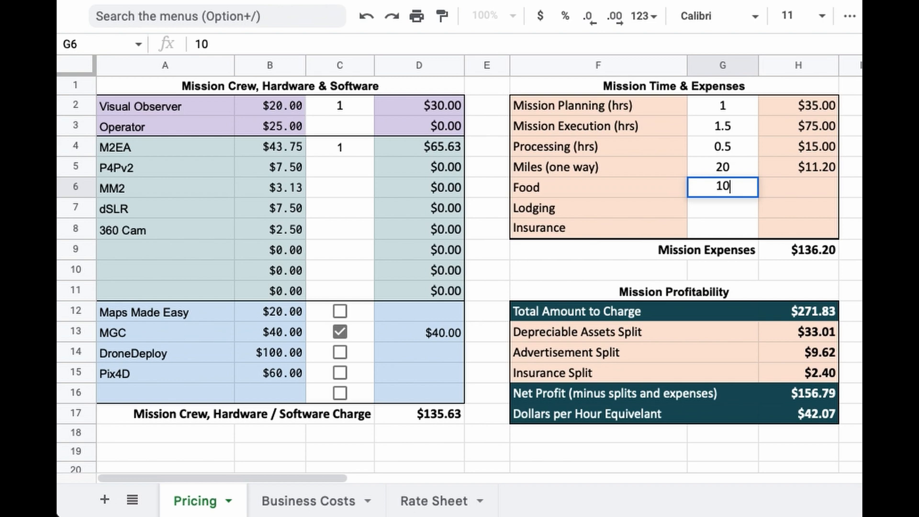
{"action": "left_click", "coordinate": [717, 201]}
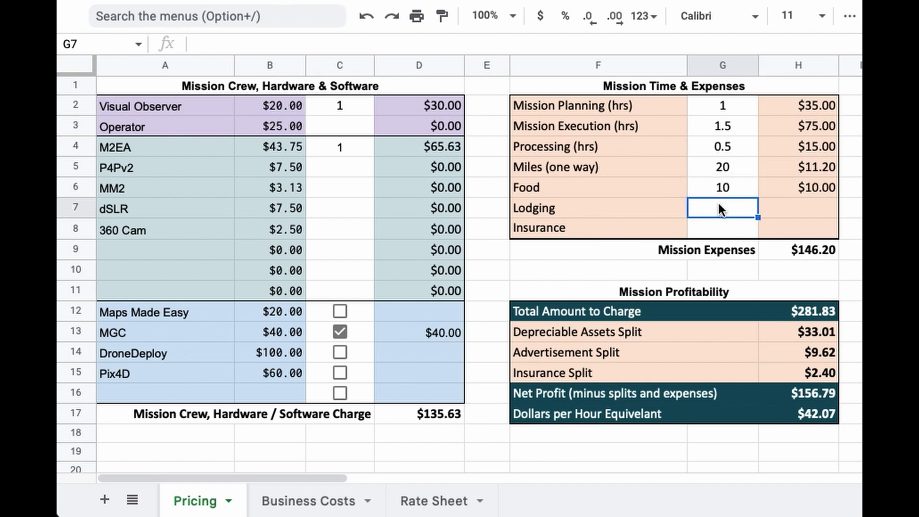
- Review the total amount to charge, net profit and dollars per hour for the M2EA mission
{"action": "left_click", "coordinate": [793, 316]}
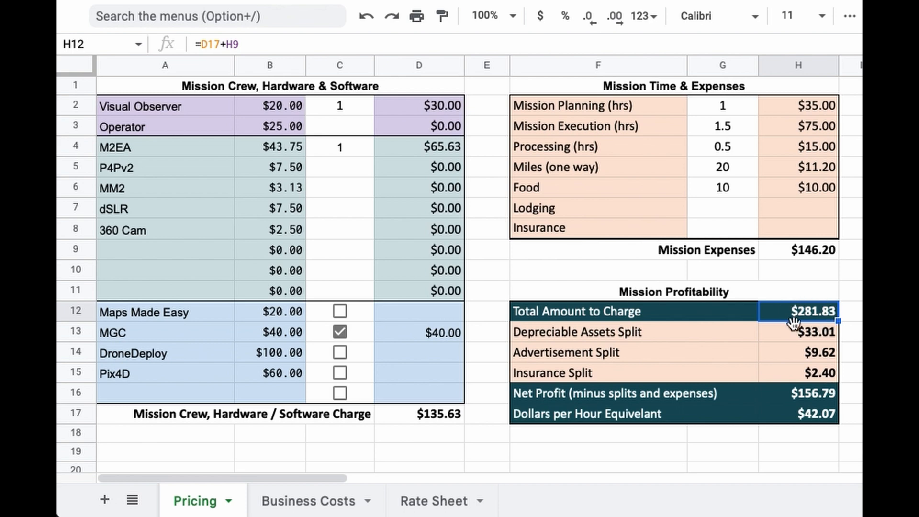
{"action": "left_click", "coordinate": [789, 395]}
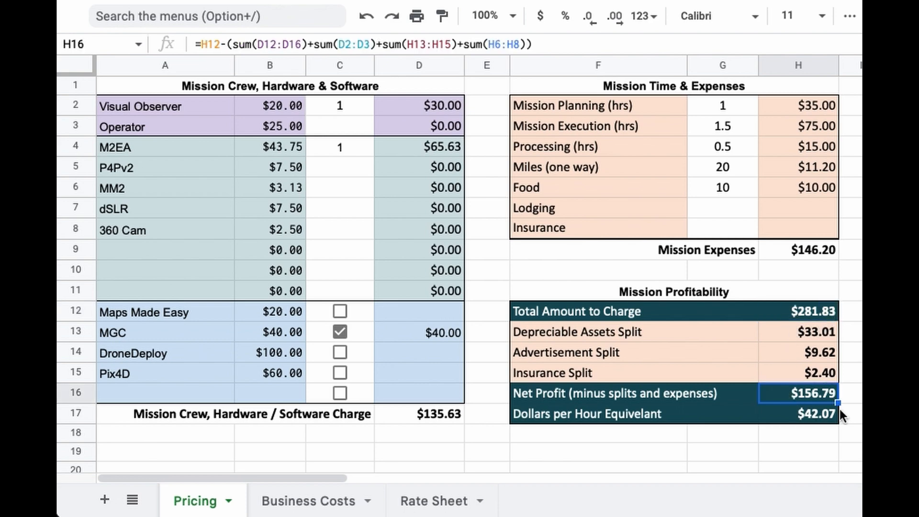
{"action": "left_click", "coordinate": [790, 415]}
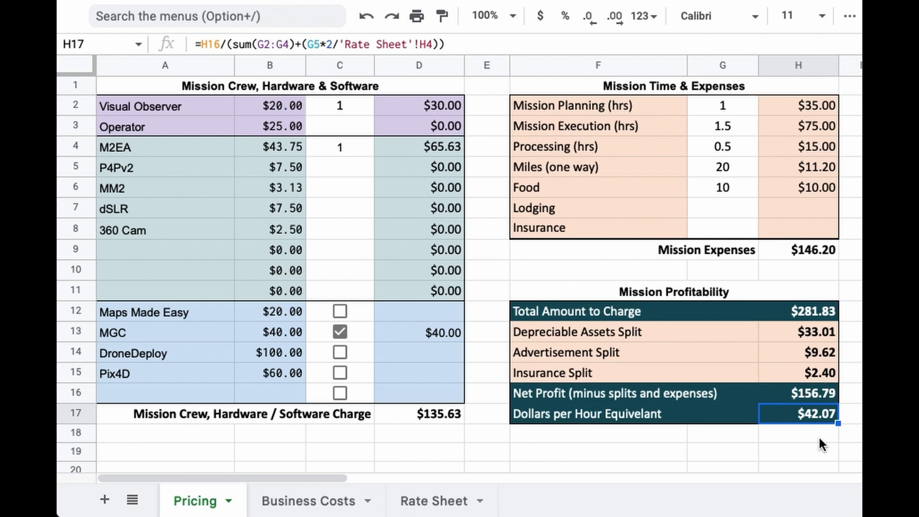
- Look over the Business Costs and Rate Sheet sheets, returning to the Pricing sheet
{"action": "left_click", "coordinate": [320, 498]}
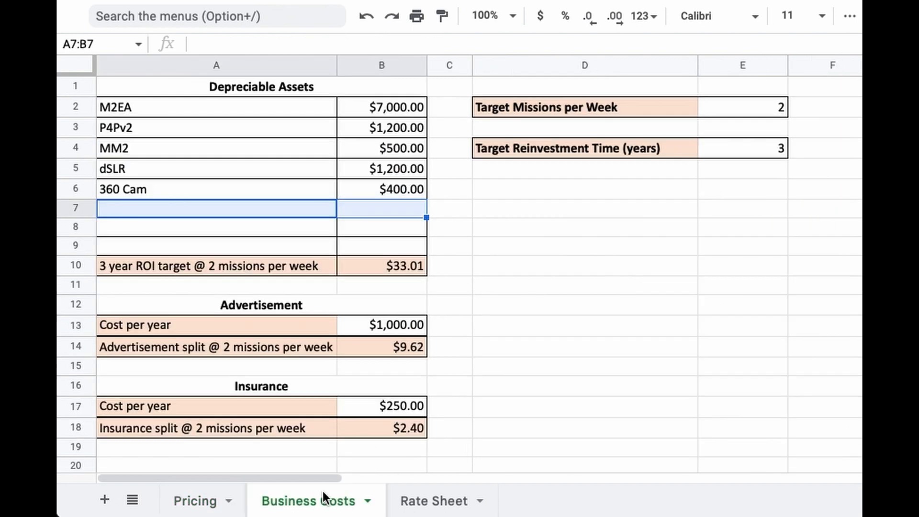
{"action": "left_click", "coordinate": [415, 502]}
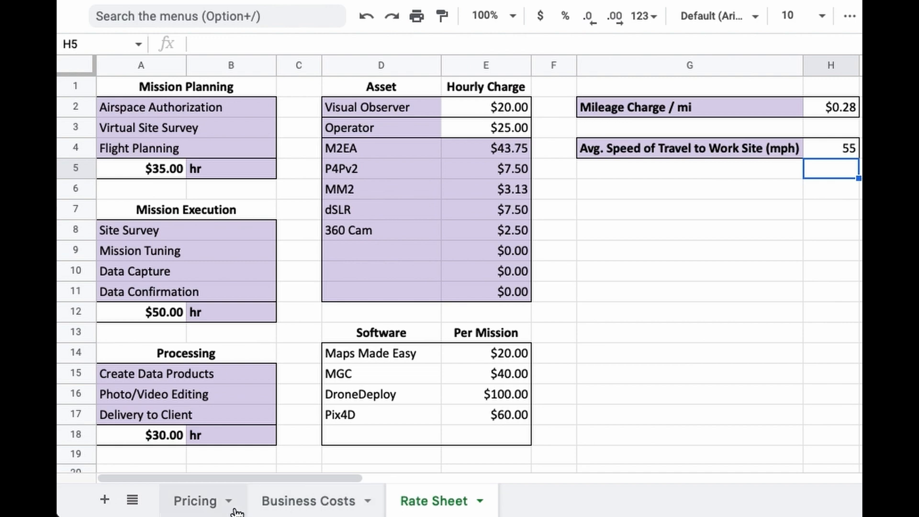
{"action": "left_click", "coordinate": [193, 502]}
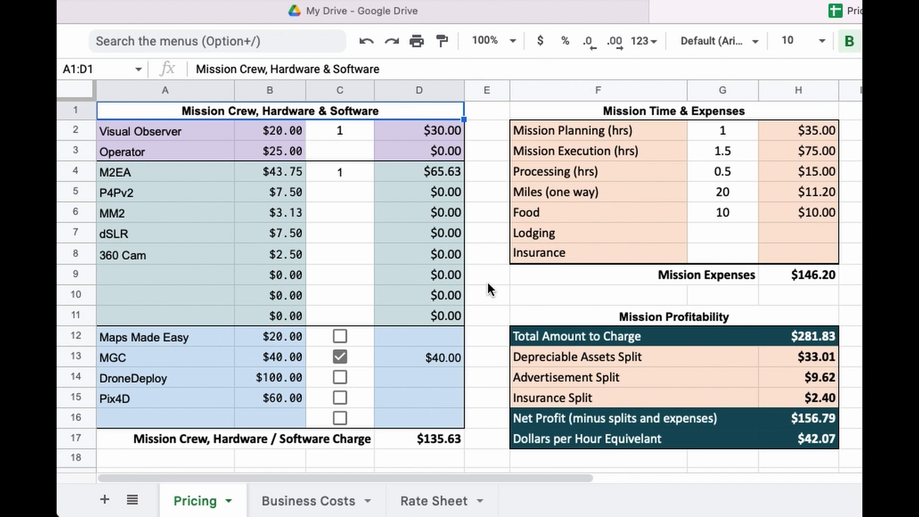
- Add M30T at $14,000 to the Depreciable Assets on the Business Costs sheet and check the ROI target formula
{"action": "left_click", "coordinate": [298, 495]}
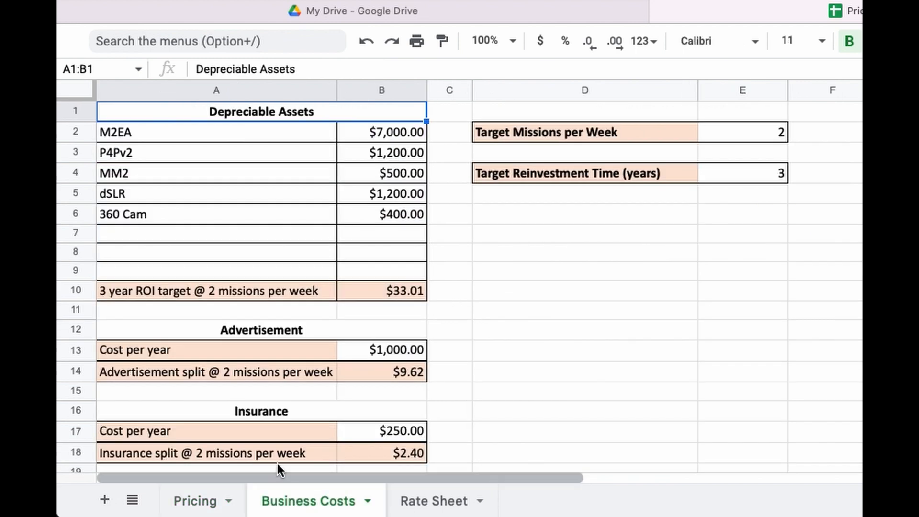
{"action": "left_click", "coordinate": [177, 234]}
{"action": "type", "text": "M30T"}
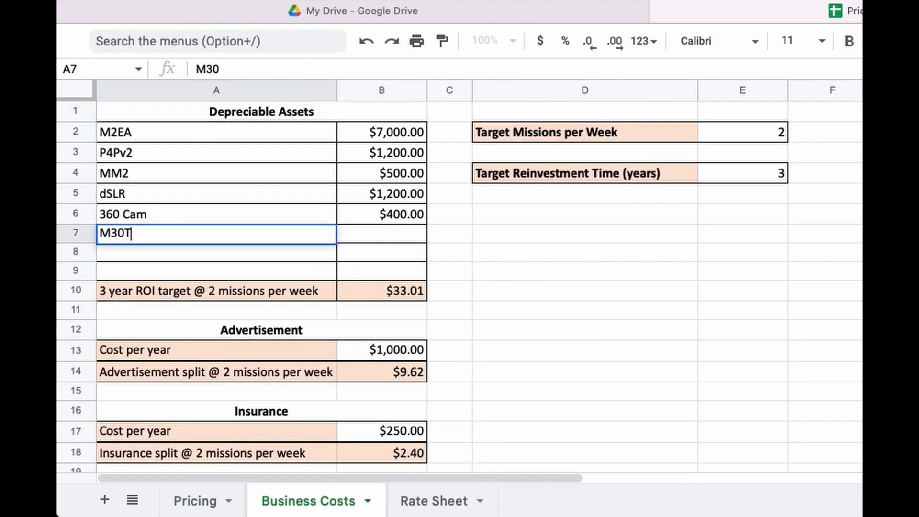
{"action": "key", "text": "Tab"}
{"action": "type", "text": "14000"}
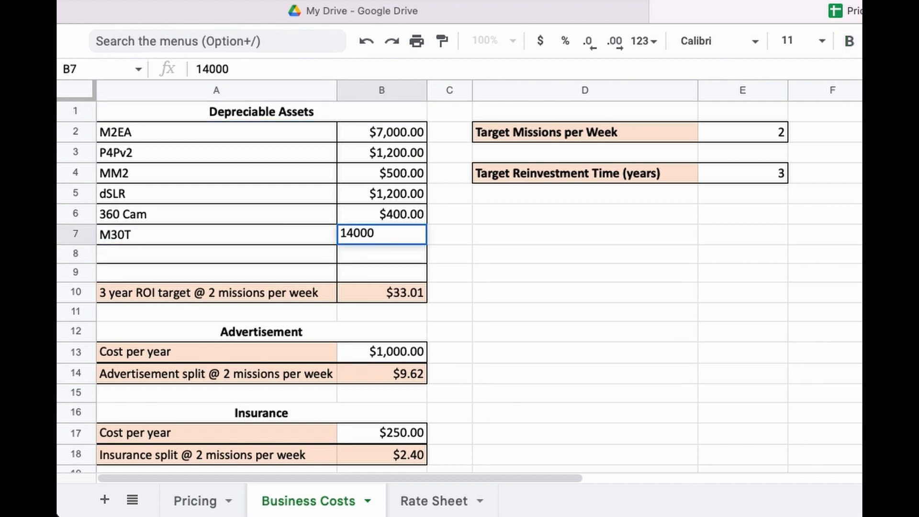
{"action": "key", "text": "Return"}
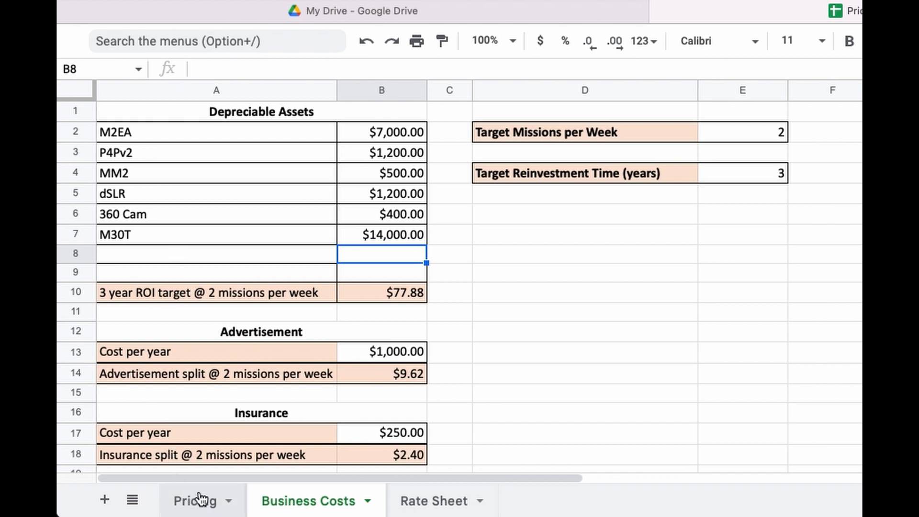
{"action": "left_click", "coordinate": [369, 292]}
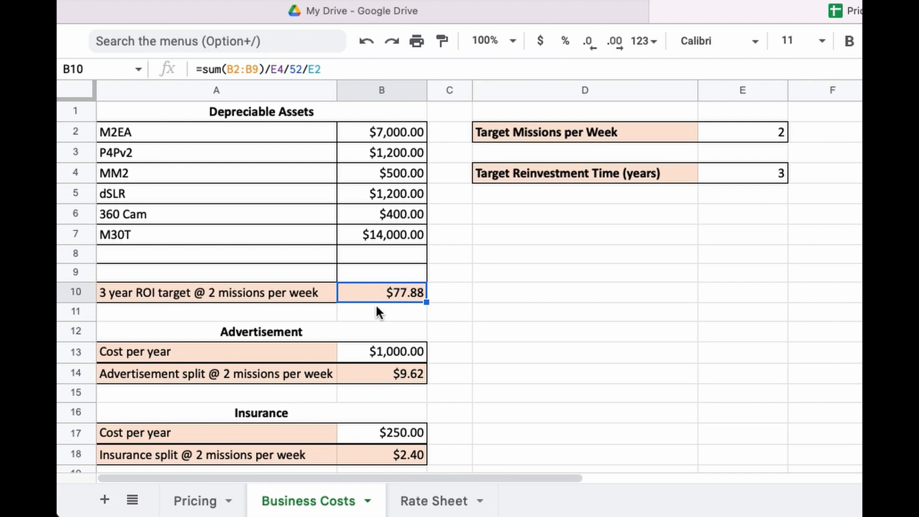
- On the Pricing sheet, clear the M2EA quantity and set the P4Pv2 quantity to 1
{"action": "left_click", "coordinate": [199, 502]}
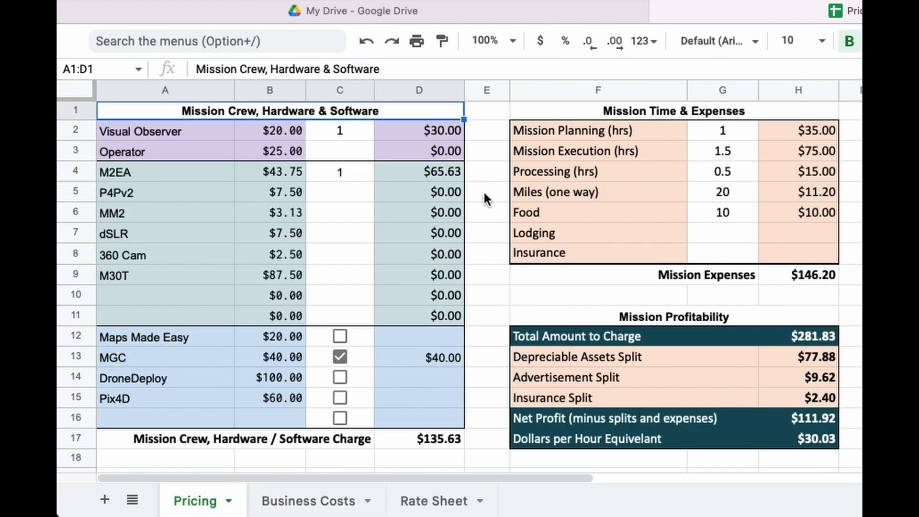
{"action": "left_click", "coordinate": [351, 171]}
{"action": "key", "text": "Delete"}
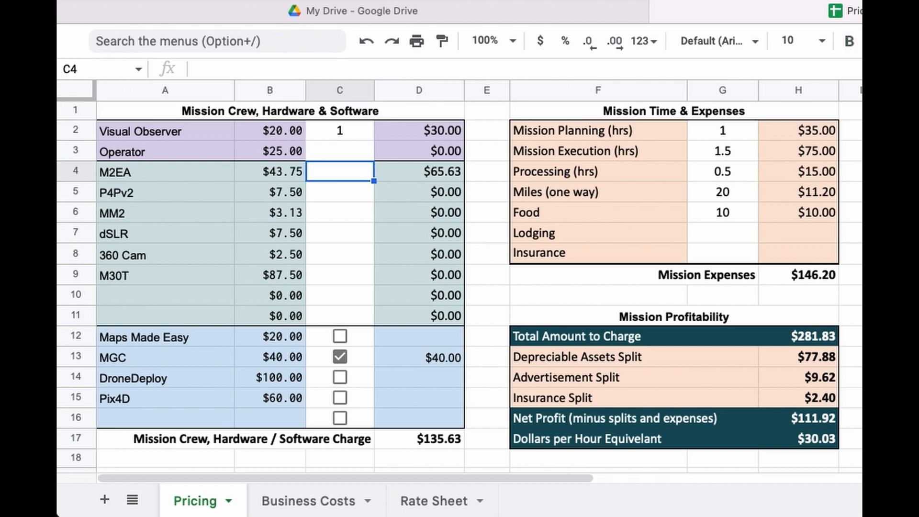
{"action": "key", "text": "Down"}
{"action": "type", "text": "1"}
{"action": "key", "text": "Tab"}
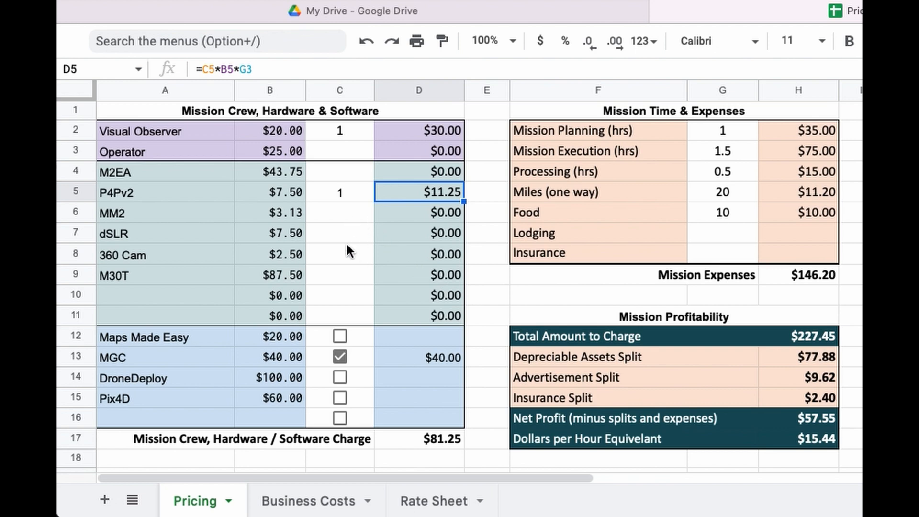
- Set the M30T quantity to 1, clear the P4Pv2 quantity, and check the total amount to charge
{"action": "left_click", "coordinate": [345, 275]}
{"action": "type", "text": "1"}
{"action": "left_click", "coordinate": [354, 192]}
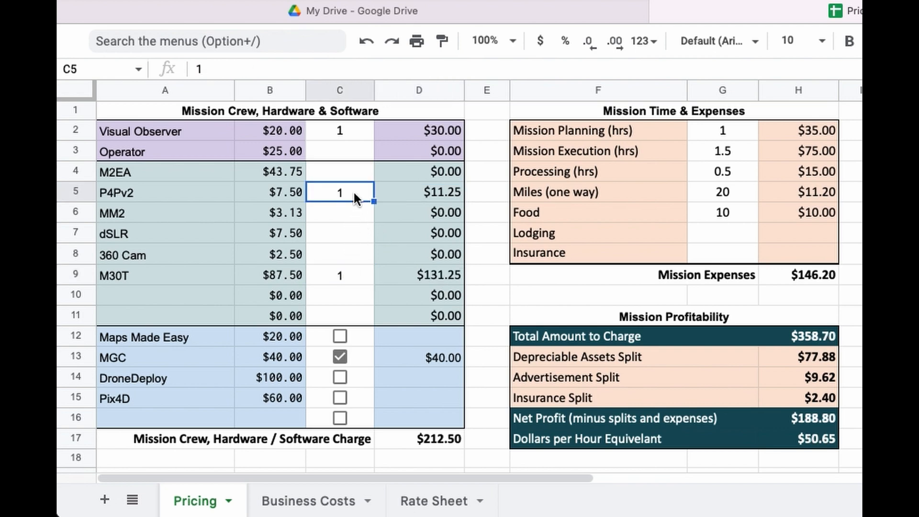
{"action": "key", "text": "Delete"}
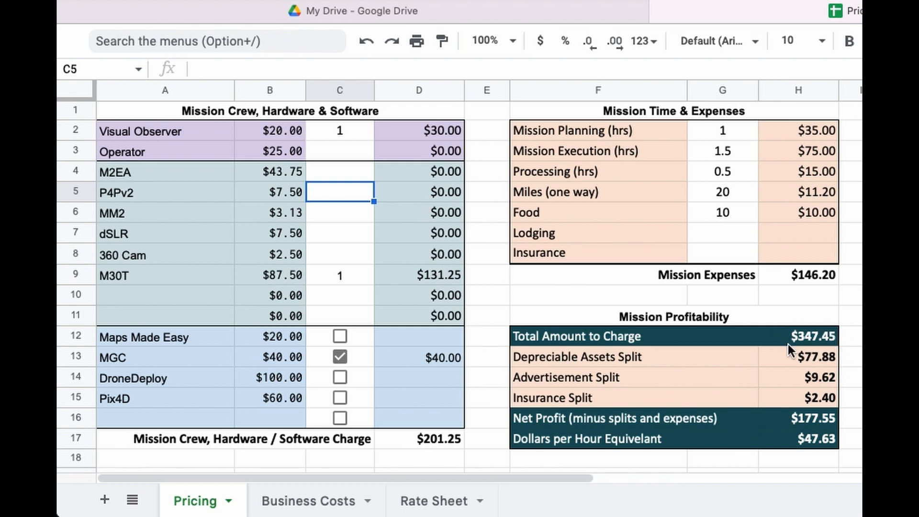
{"action": "left_click", "coordinate": [821, 339]}
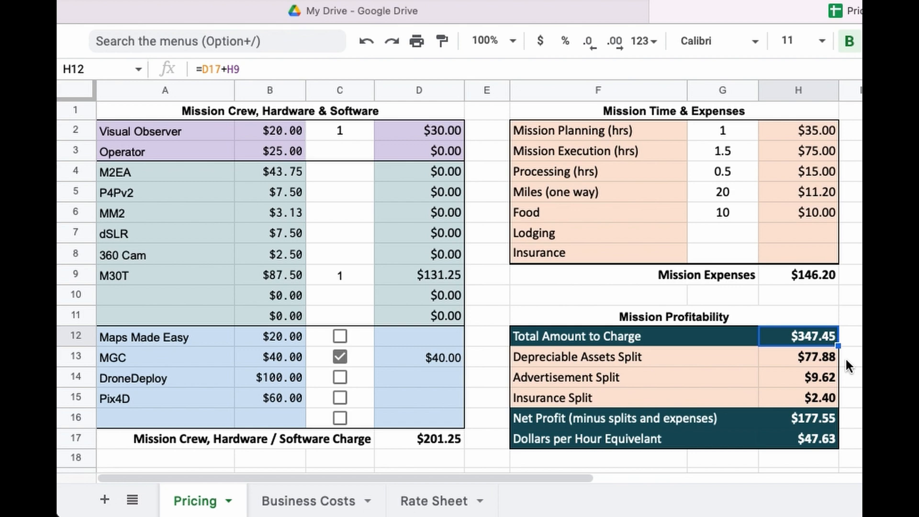
{"action": "key", "text": "super+shift+5"}
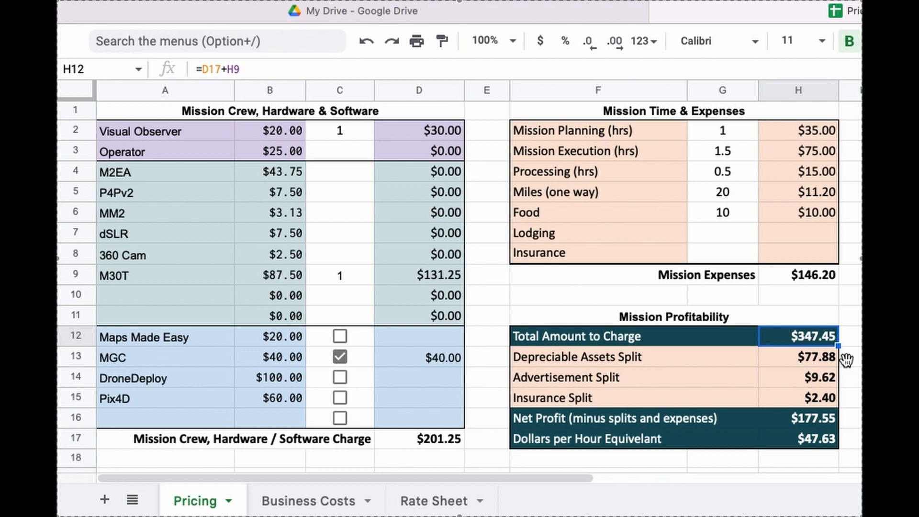